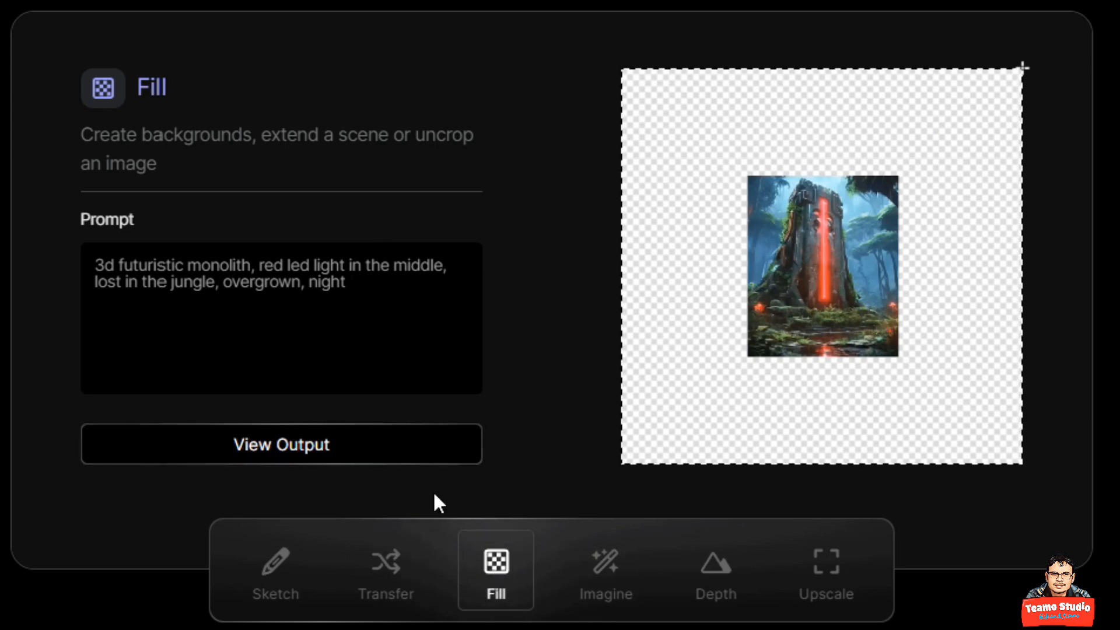
View the Fill, Imagine ('crimson and black armor, cyberpunk'), Depth and Upscale demo outputs.
{"action": "left_click", "coordinate": [392, 456]}
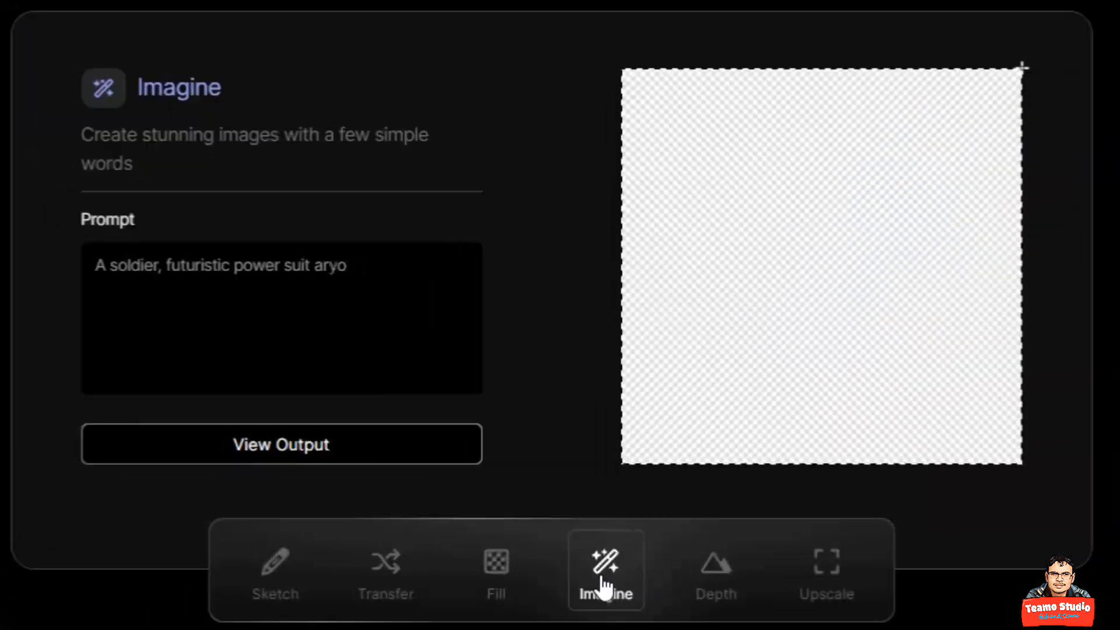
{"action": "type", "text": ", crimson and black armor, cyberpunk"}
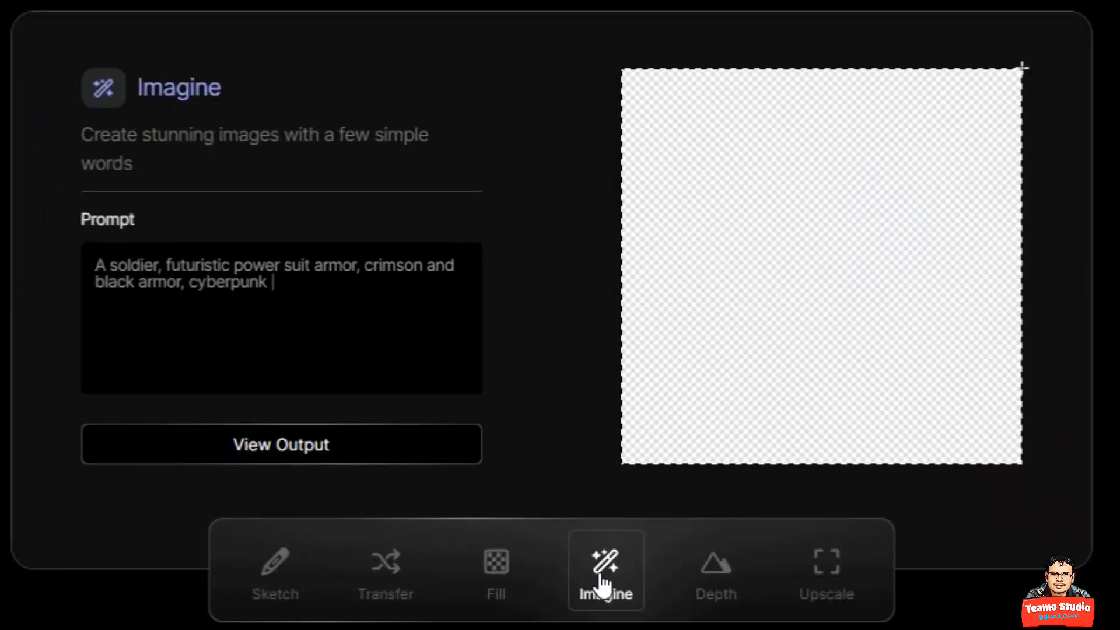
{"action": "left_click", "coordinate": [388, 456]}
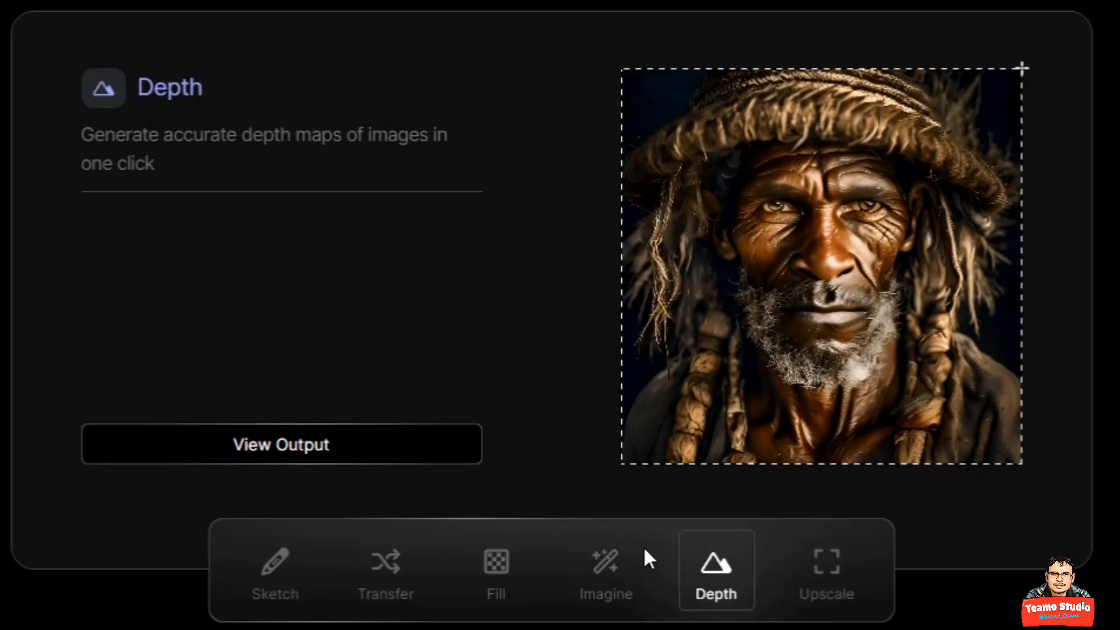
{"action": "left_click", "coordinate": [383, 449]}
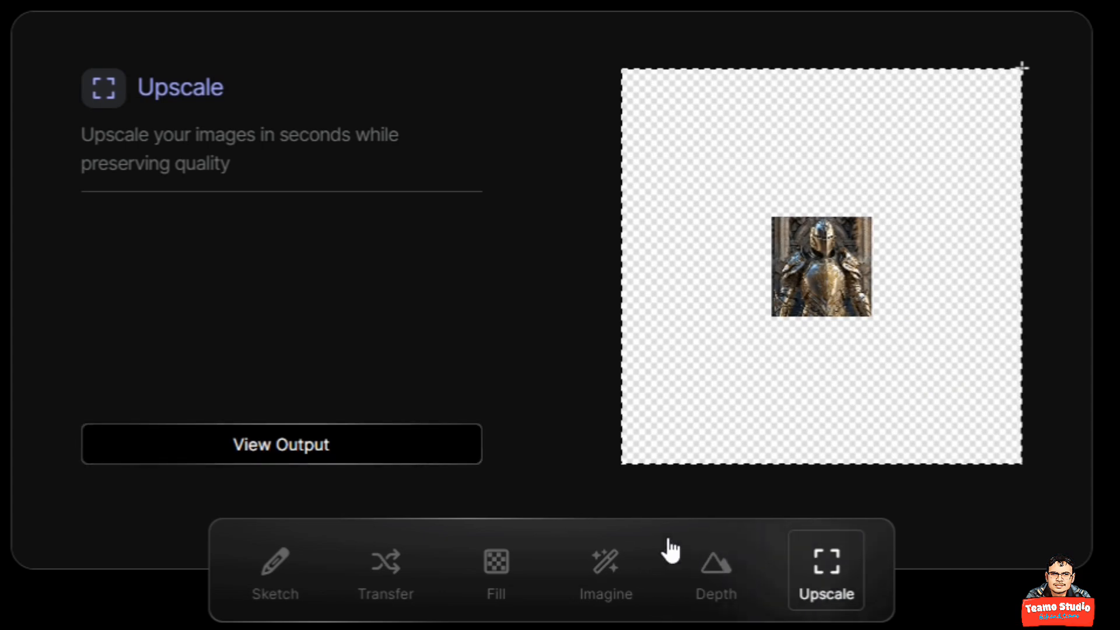
{"action": "left_click", "coordinate": [365, 452]}
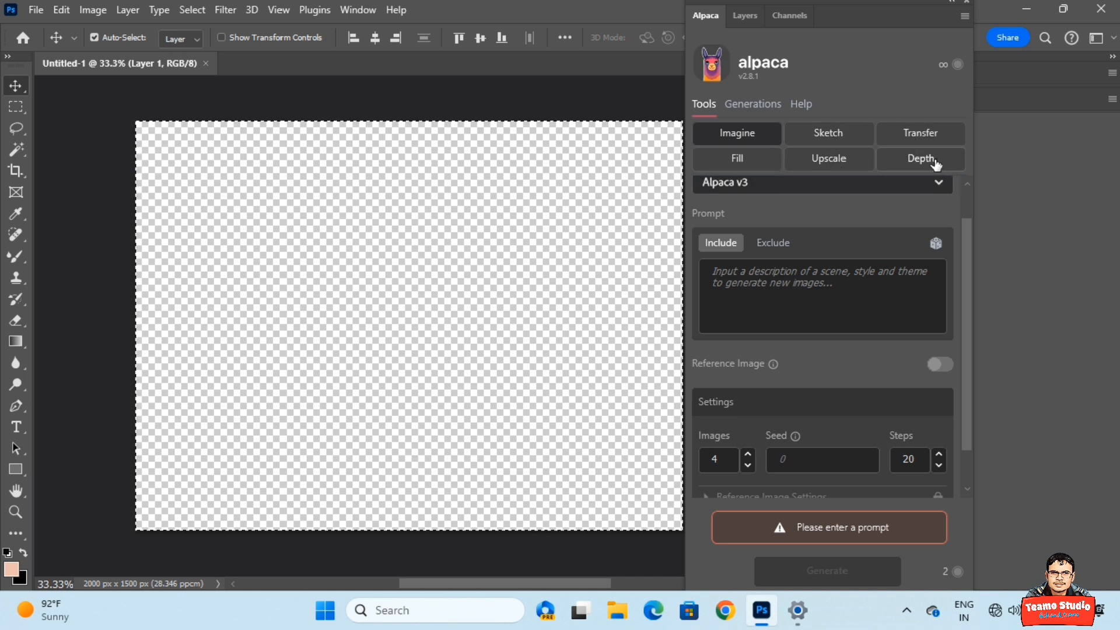
Keep Alpaca v3 as the model, switch to Exclude, and expand Advanced Settings.
{"action": "scroll", "coordinate": [950, 210], "scroll_direction": "up", "scroll_amount": 2}
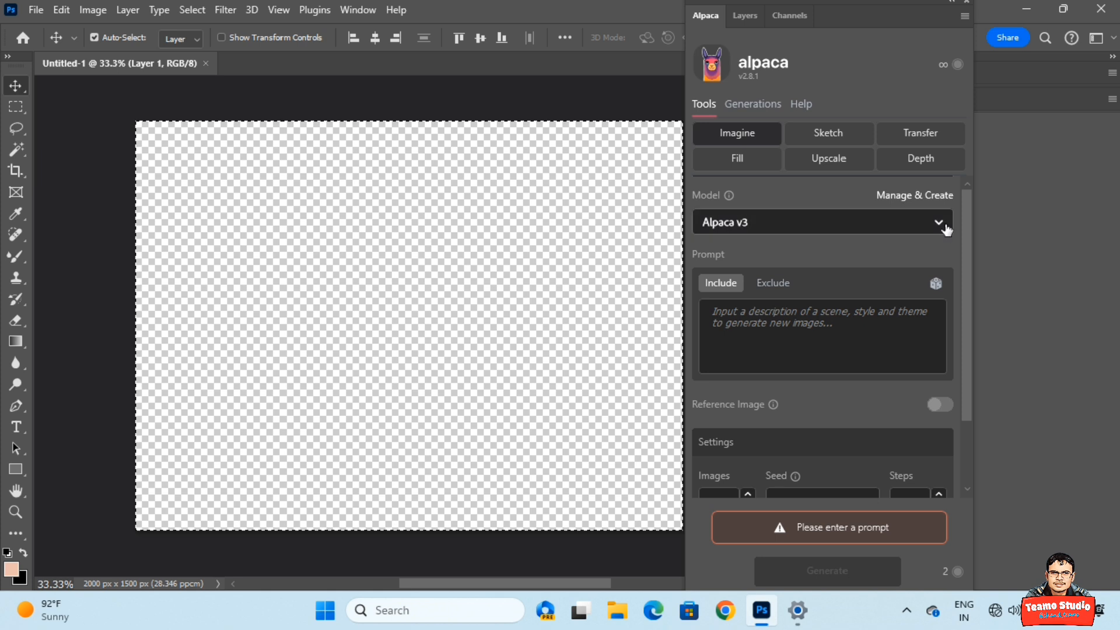
{"action": "left_click", "coordinate": [941, 224]}
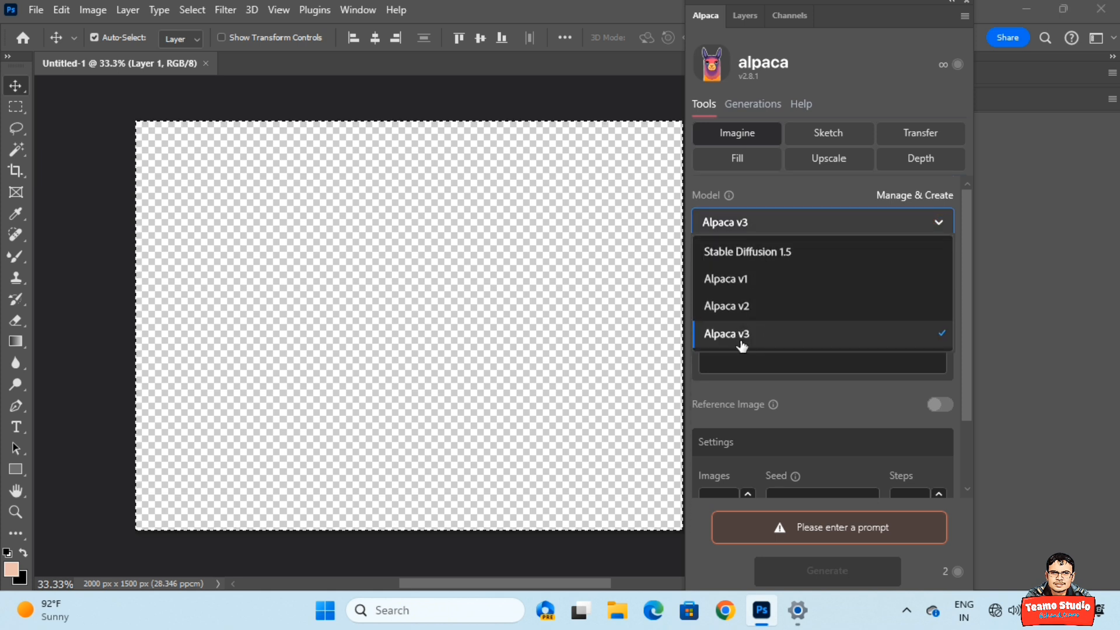
{"action": "left_click", "coordinate": [938, 224]}
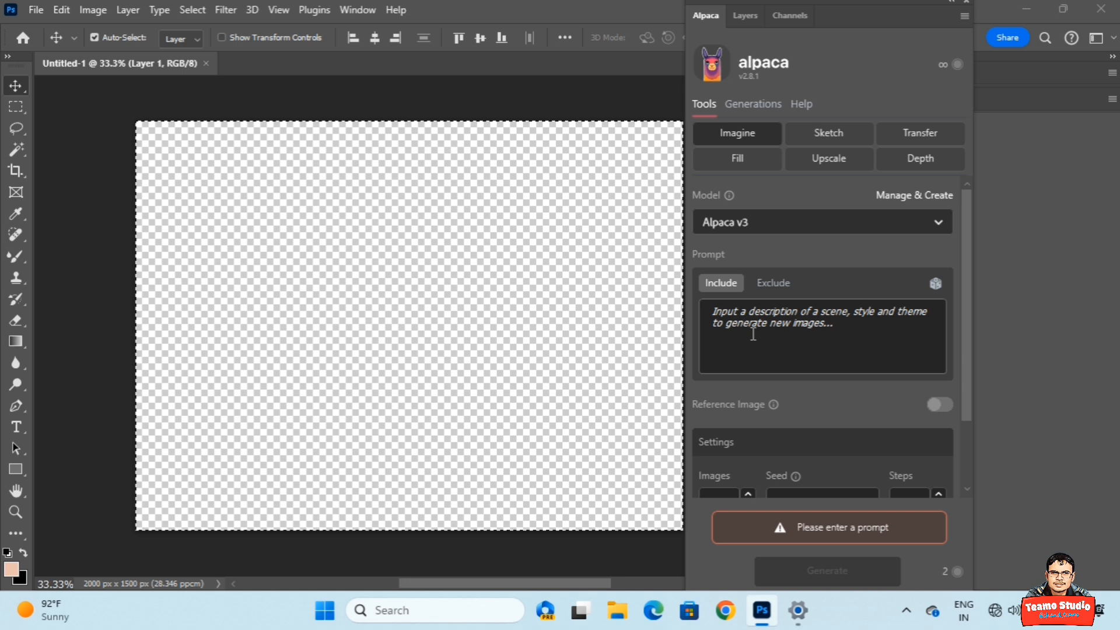
{"action": "left_click", "coordinate": [776, 287]}
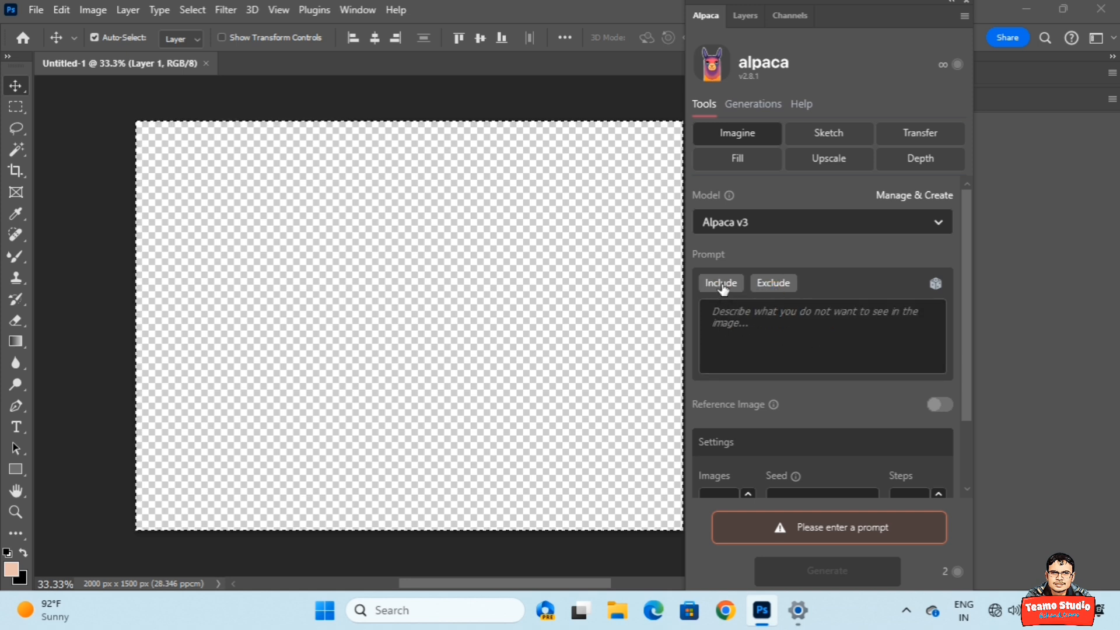
{"action": "scroll", "coordinate": [821, 340], "scroll_direction": "down", "scroll_amount": 2}
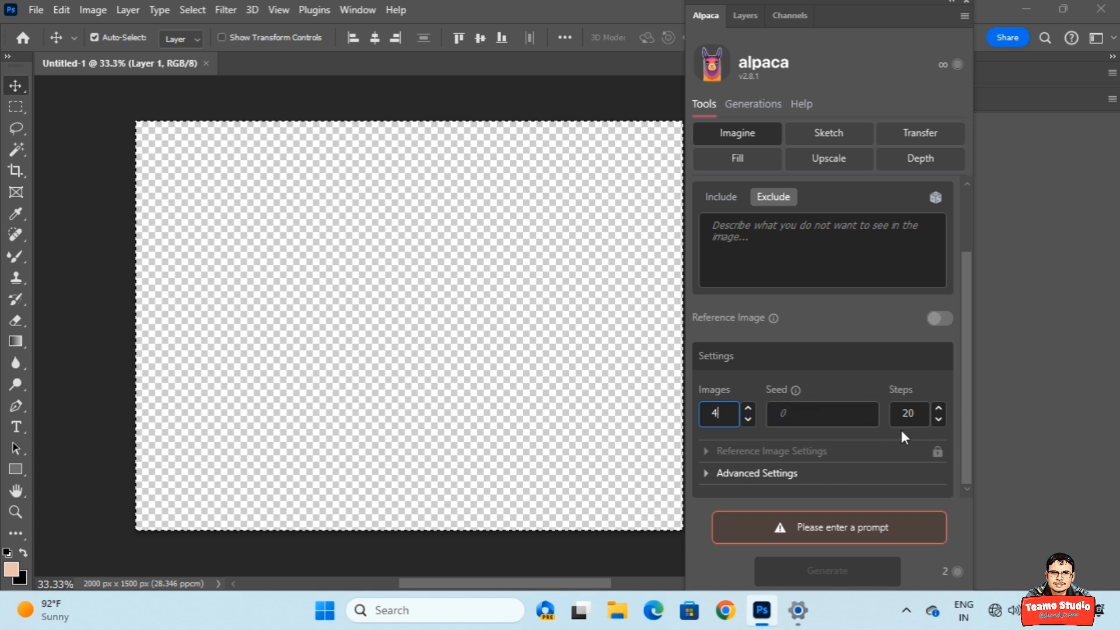
{"action": "left_click", "coordinate": [835, 471]}
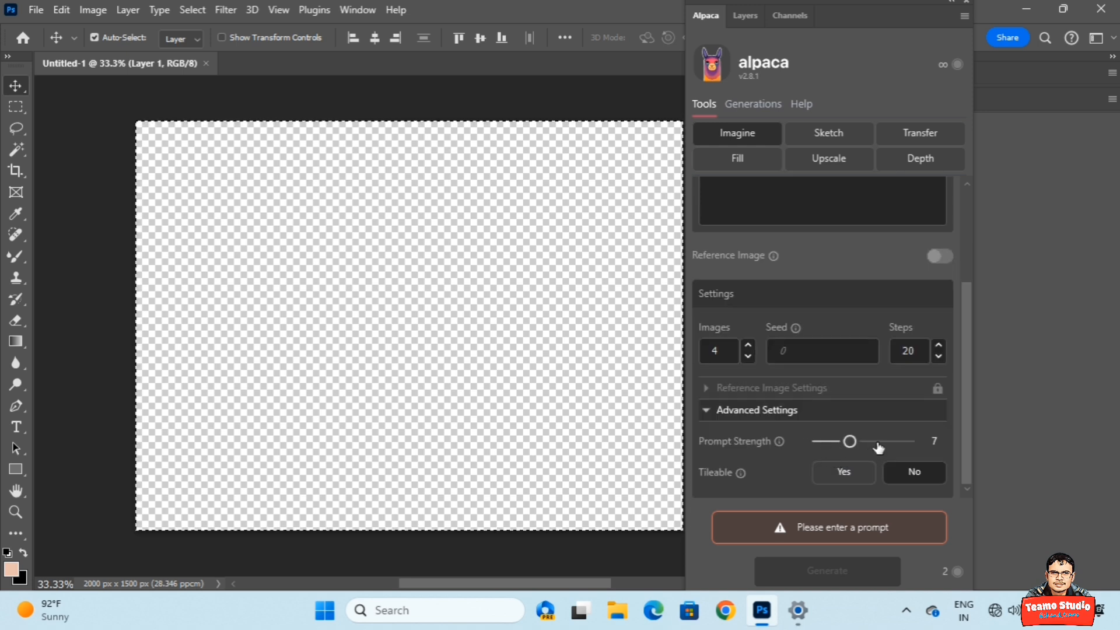
{"action": "scroll", "coordinate": [879, 447], "scroll_direction": "up", "scroll_amount": 3}
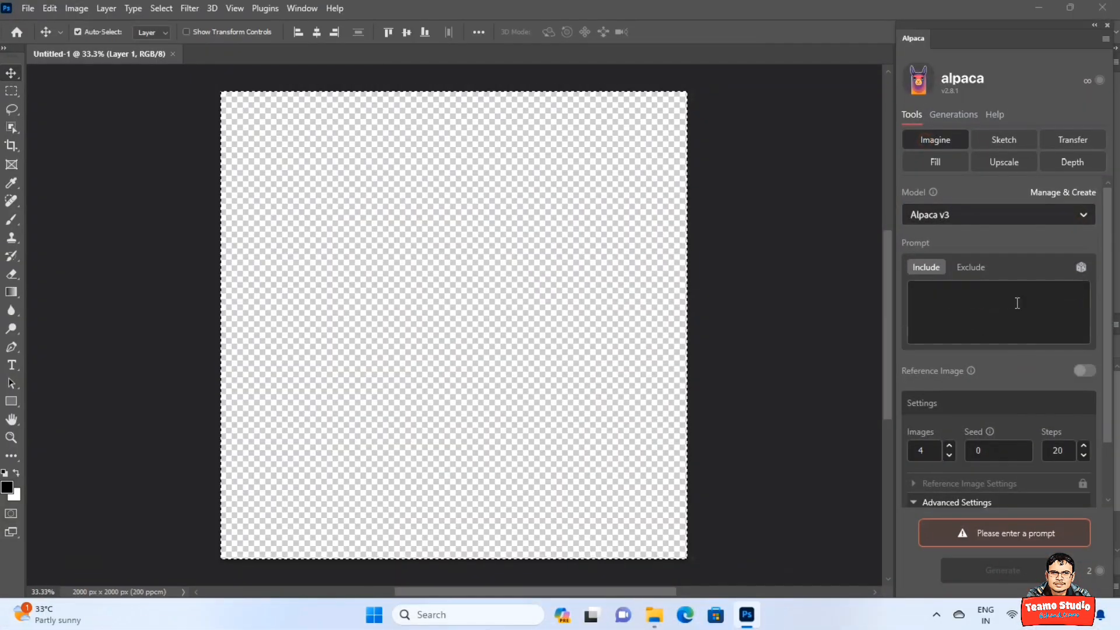
Enter the prompt 'a dute girl with cute puppy hd', check the Exclude terms, and generate.
{"action": "left_click", "coordinate": [953, 317]}
{"action": "type", "text": "a d"}
{"action": "type", "text": "ute gir"}
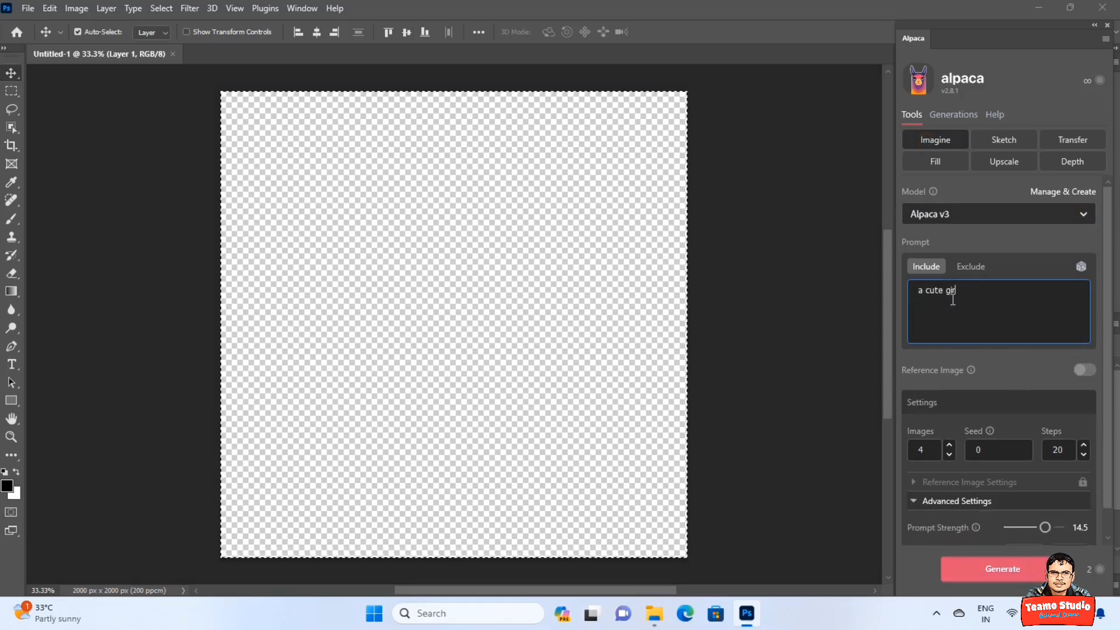
{"action": "type", "text": "l with cute puppy hd"}
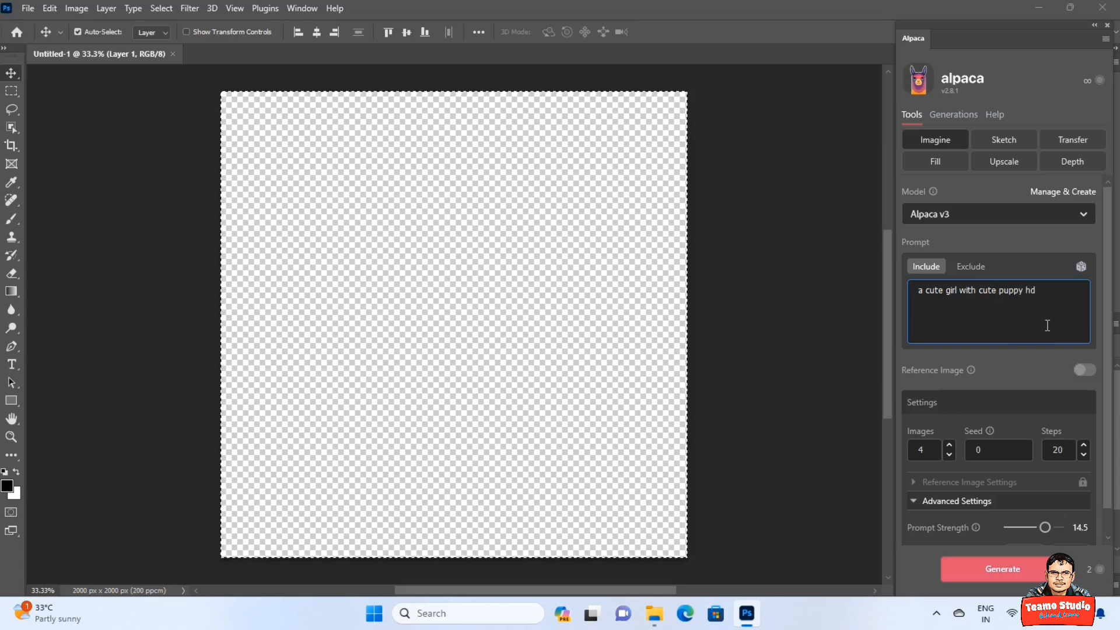
{"action": "left_click", "coordinate": [976, 271]}
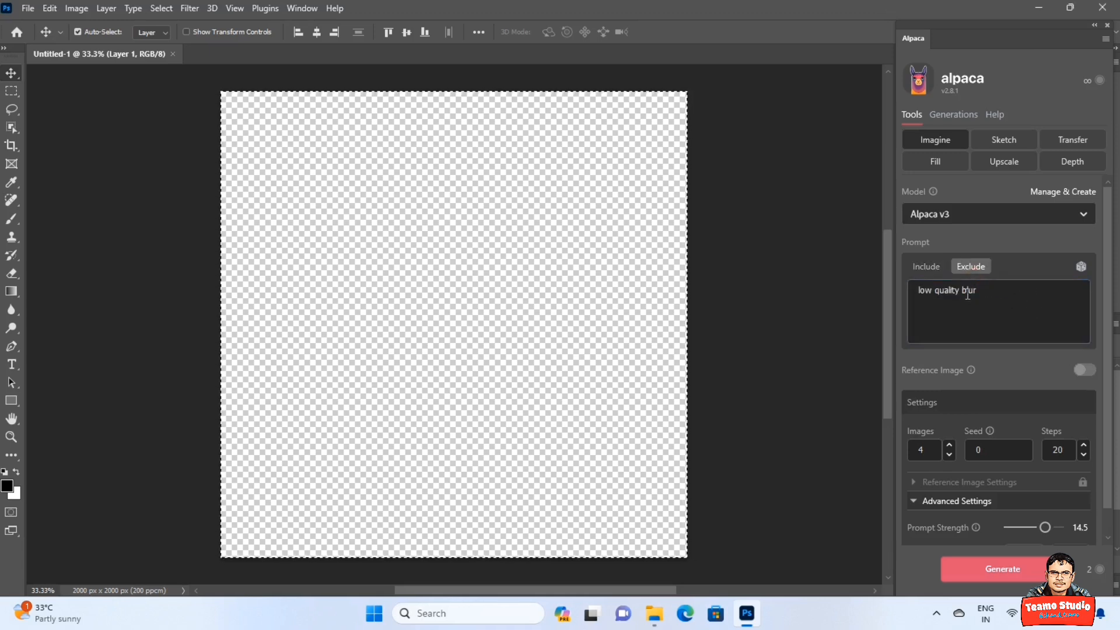
{"action": "left_click", "coordinate": [927, 266]}
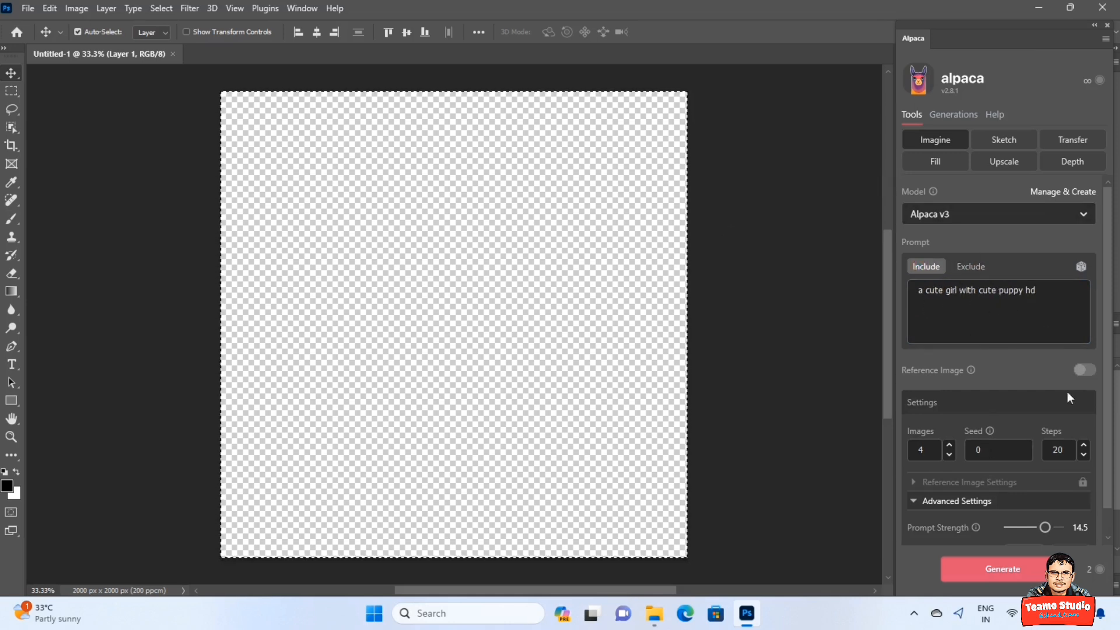
{"action": "left_click", "coordinate": [1025, 569]}
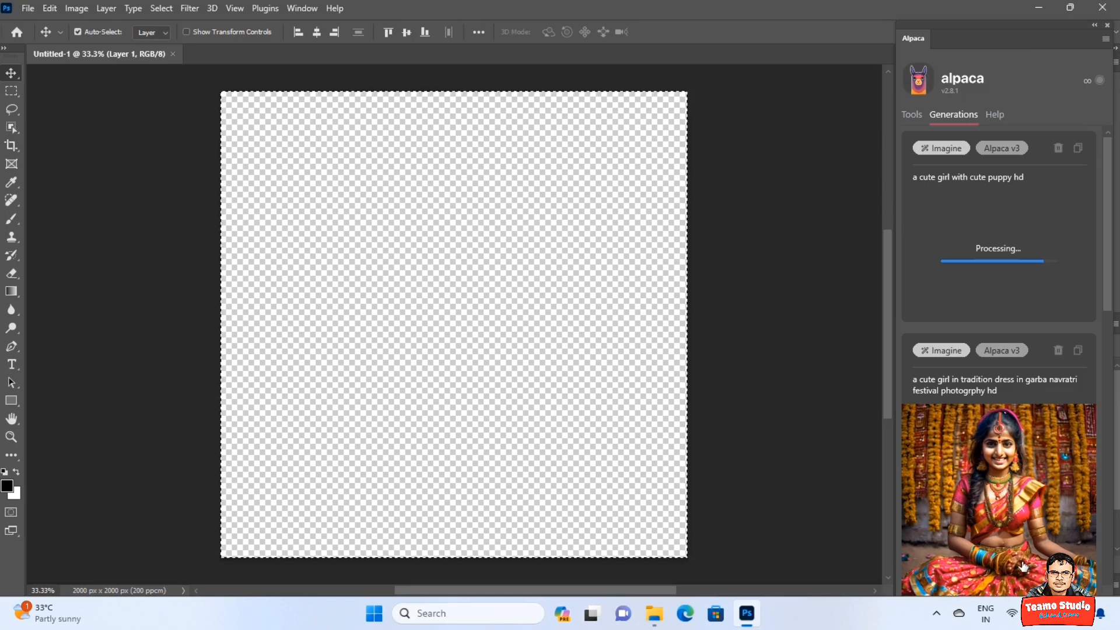
Import the first, third and fourth girl-and-puppy results as layers.
{"action": "mouse_move", "coordinate": [1022, 565]}
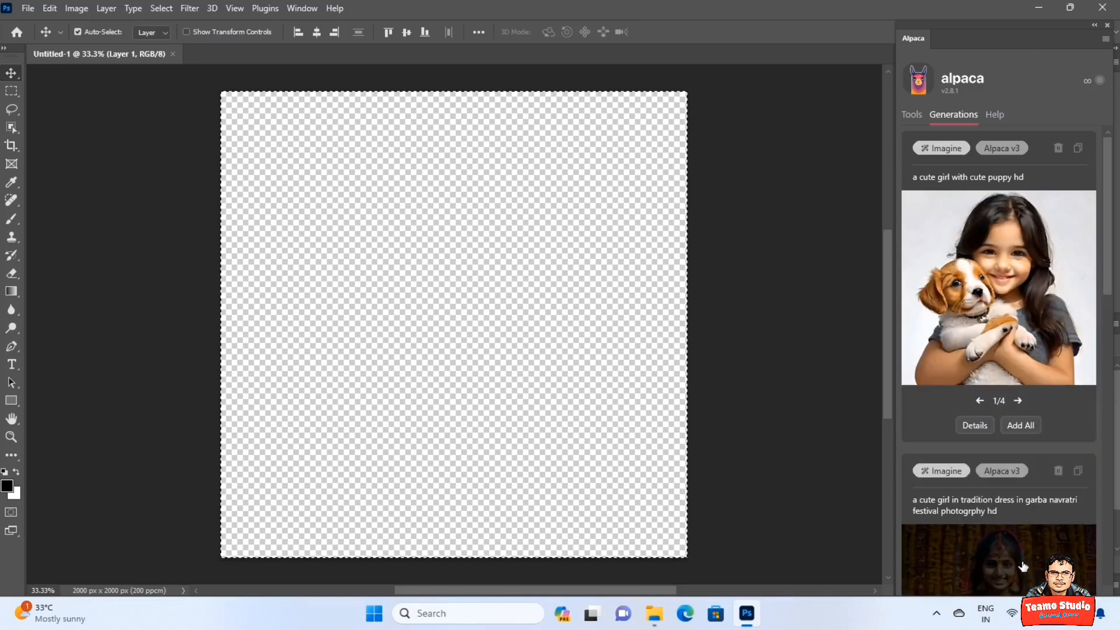
{"action": "mouse_move", "coordinate": [1009, 318]}
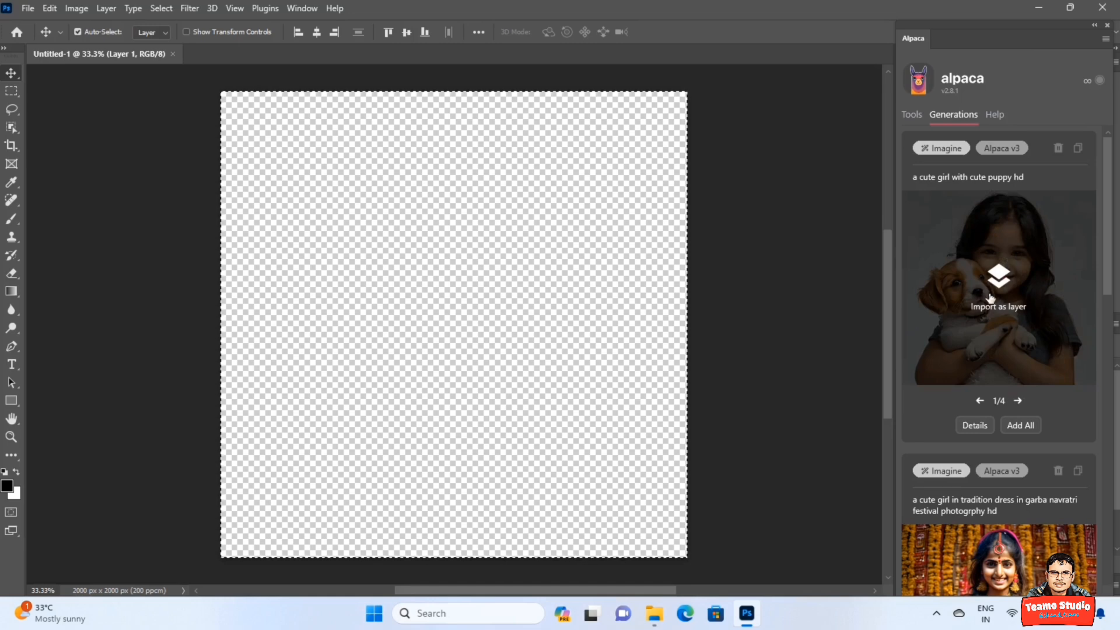
{"action": "left_click", "coordinate": [1005, 278]}
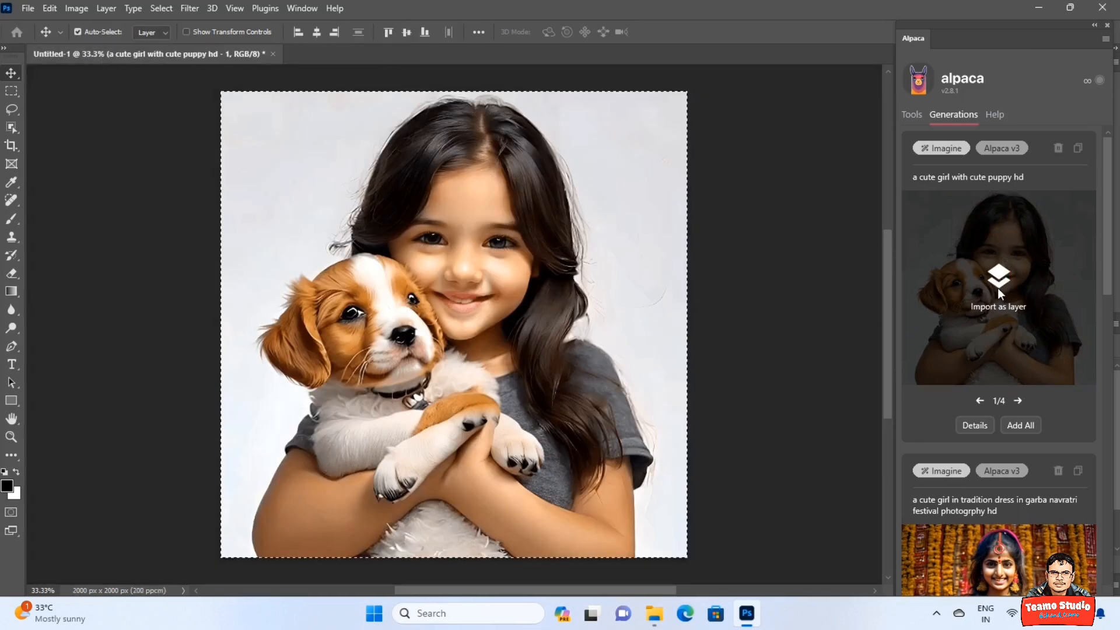
{"action": "left_click", "coordinate": [1018, 401]}
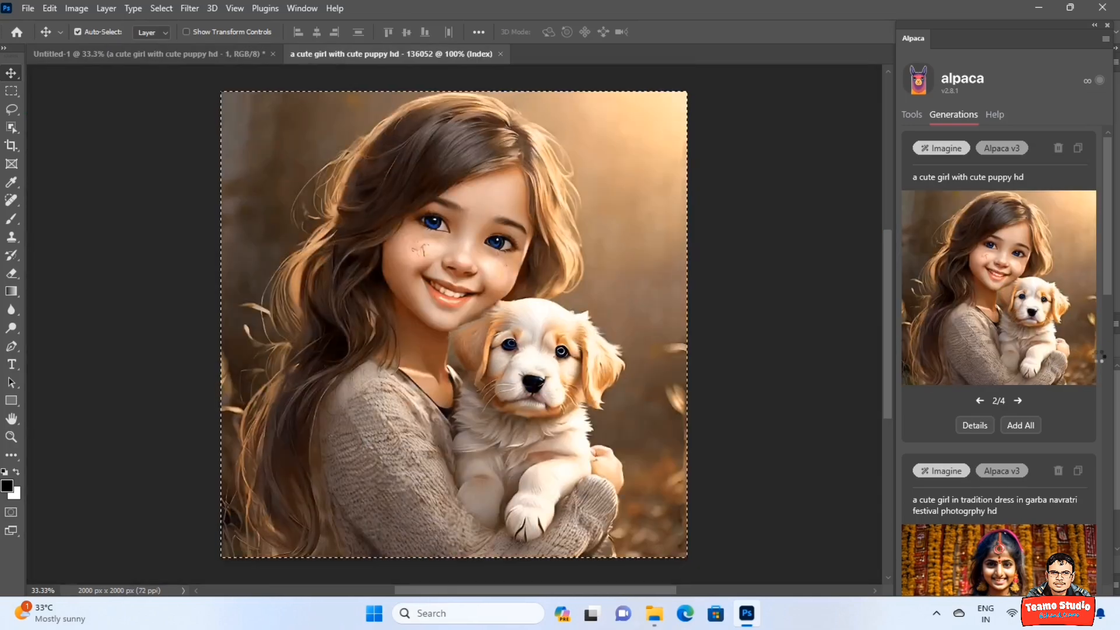
{"action": "left_click", "coordinate": [1018, 401]}
{"action": "mouse_move", "coordinate": [1001, 284]}
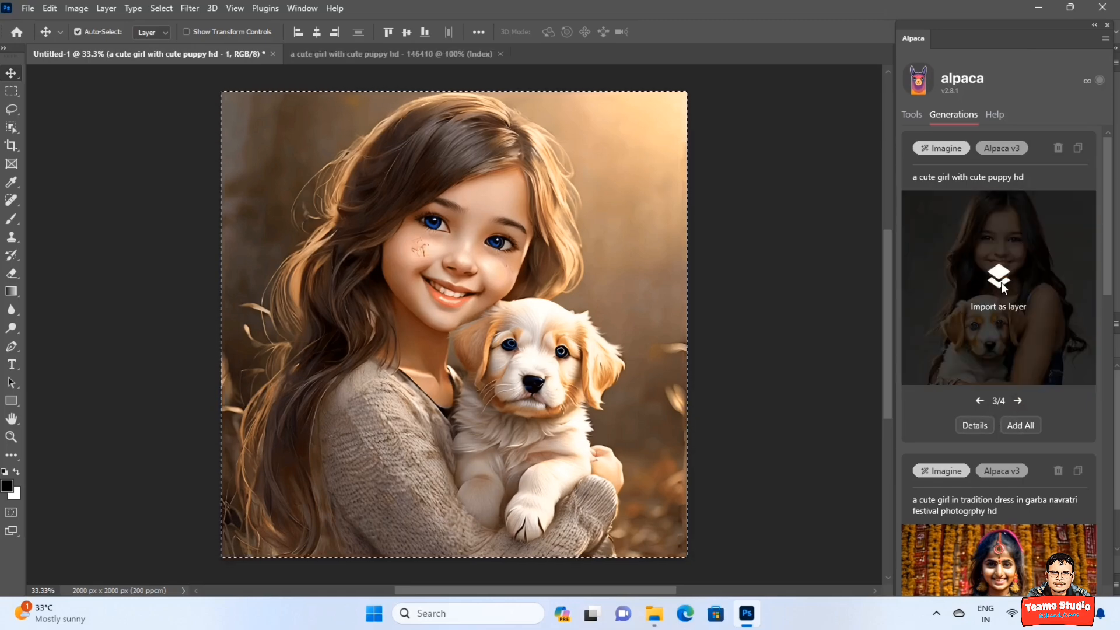
{"action": "left_click", "coordinate": [1001, 284]}
{"action": "left_click", "coordinate": [1018, 401]}
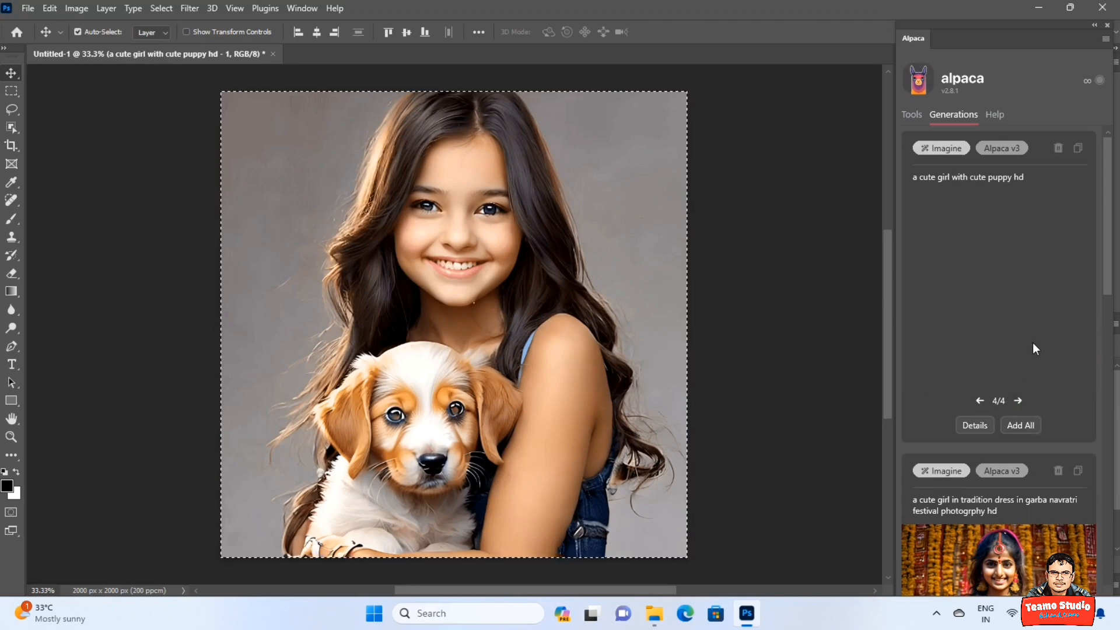
{"action": "mouse_move", "coordinate": [1005, 283]}
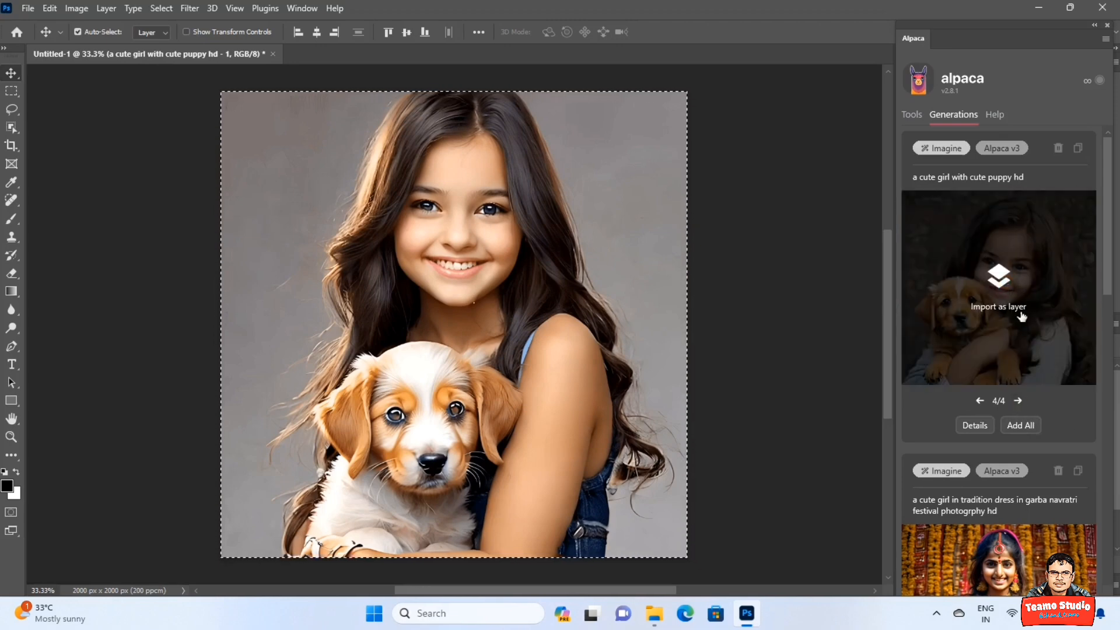
{"action": "left_click", "coordinate": [1022, 314]}
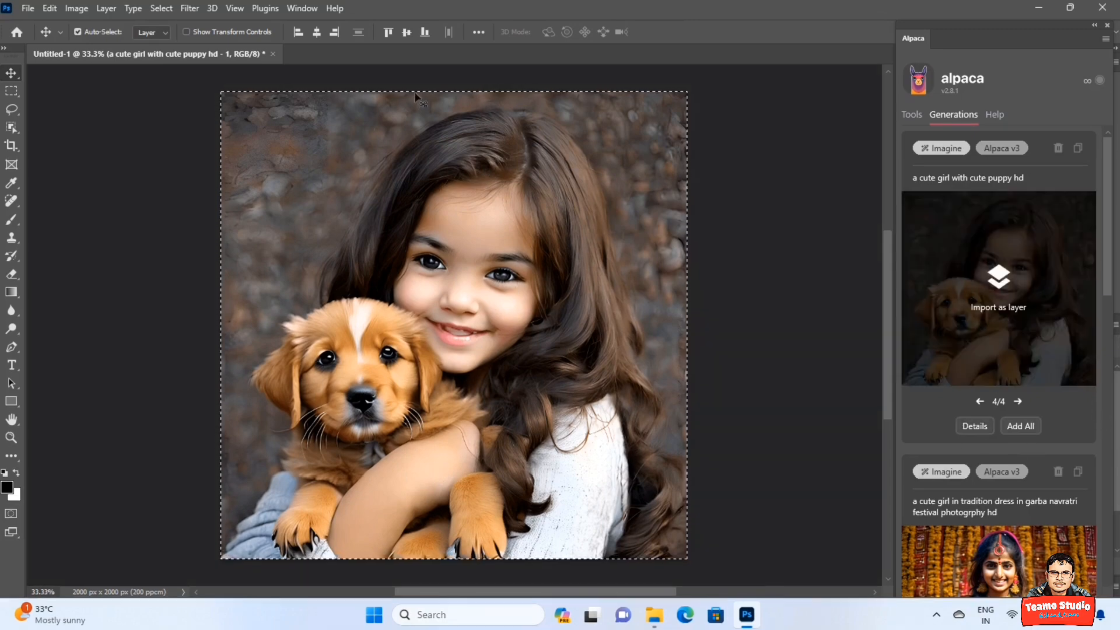
Dock the Alpaca panel on the left, show the Layers panel, and hide the top two layers.
{"action": "left_click_drag", "start_coordinate": [936, 51], "coordinate": [87, 88]}
{"action": "left_click", "coordinate": [301, 8]}
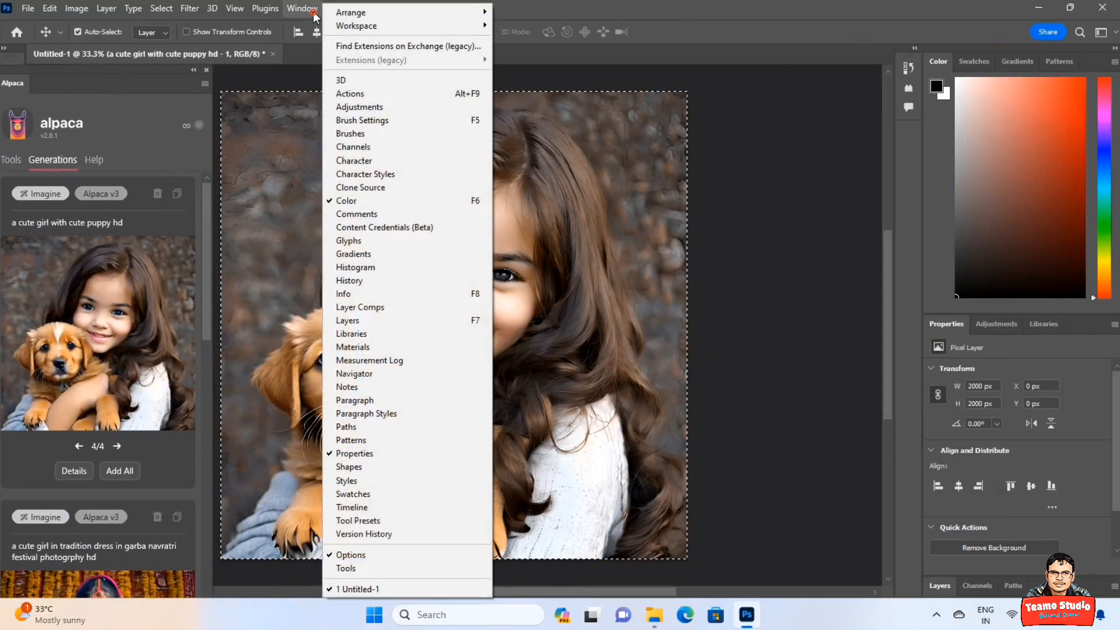
{"action": "left_click", "coordinate": [362, 318]}
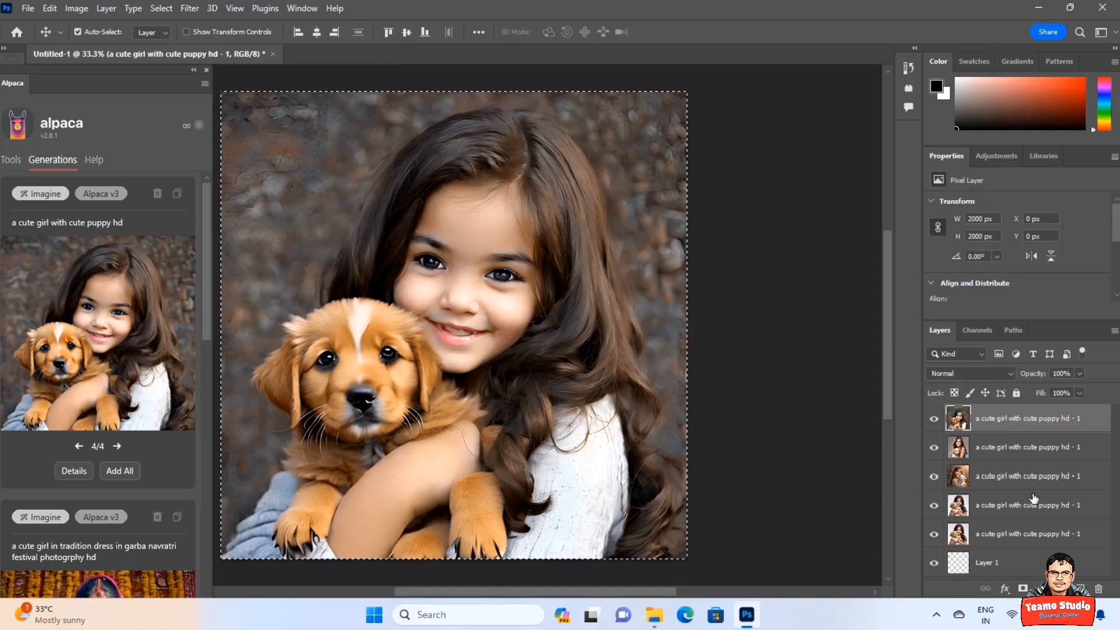
{"action": "left_click", "coordinate": [934, 419]}
{"action": "left_click", "coordinate": [937, 446]}
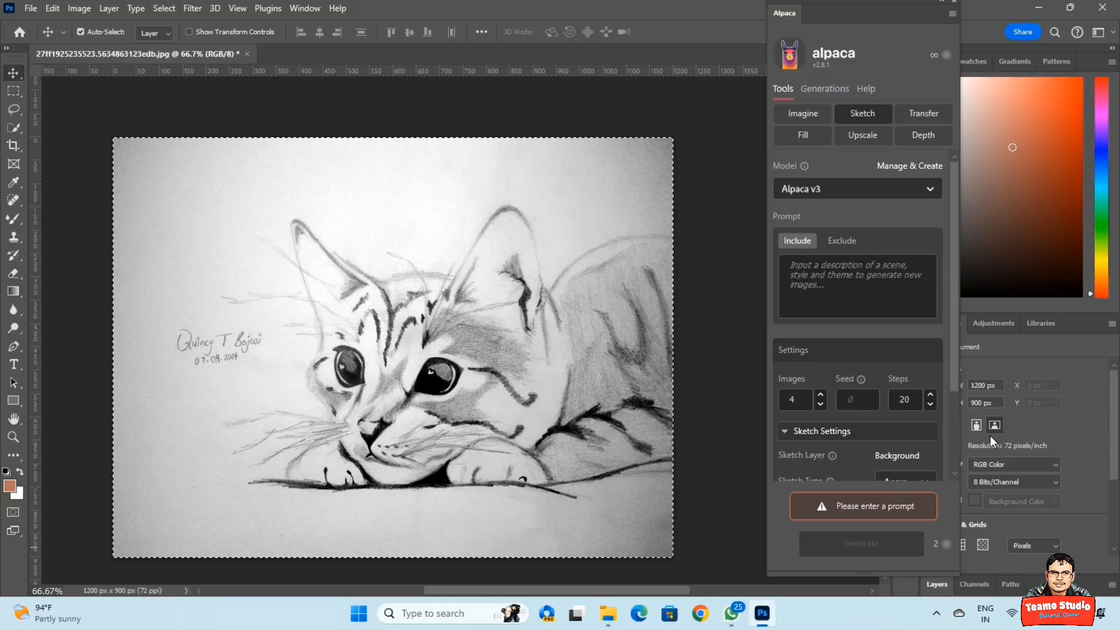
Enter the Sketch prompt 'a cat', collapse the sketch settings, and generate the cat paintings.
{"action": "left_click", "coordinate": [842, 276]}
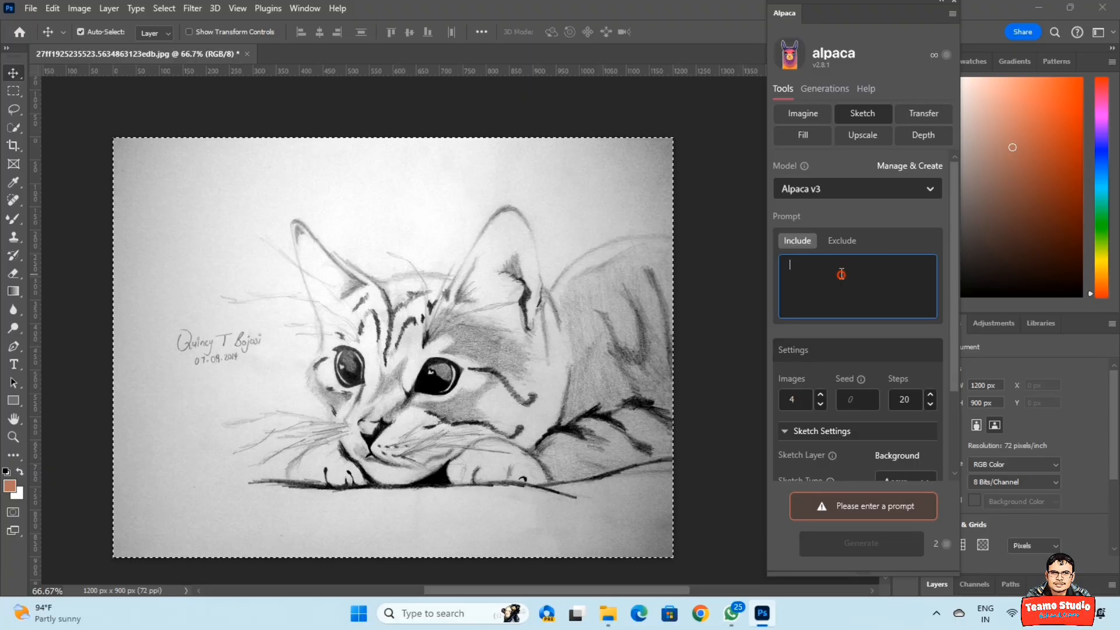
{"action": "type", "text": "a cat"}
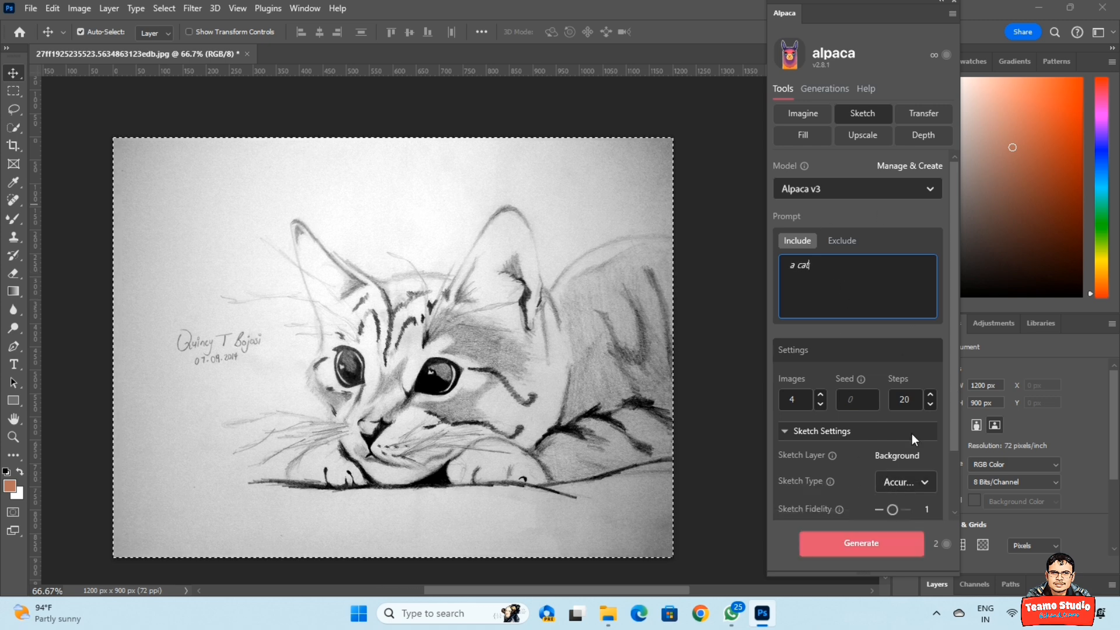
{"action": "scroll", "coordinate": [821, 465], "scroll_direction": "down", "scroll_amount": 2}
{"action": "scroll", "coordinate": [820, 465], "scroll_direction": "up", "scroll_amount": 2}
{"action": "scroll", "coordinate": [856, 424], "scroll_direction": "down", "scroll_amount": 2}
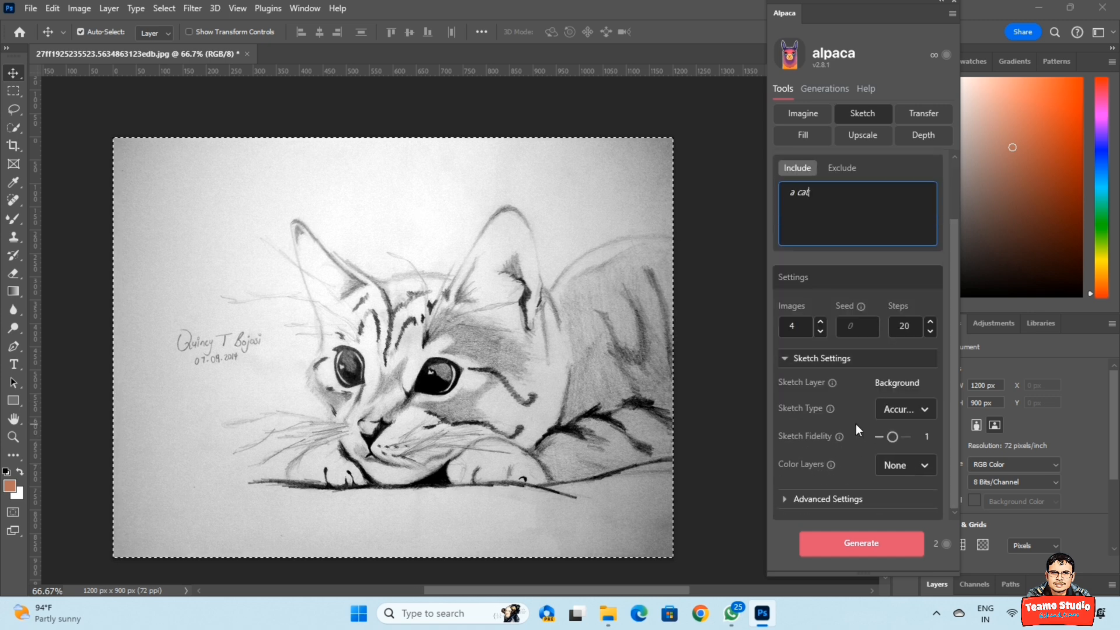
{"action": "left_click", "coordinate": [793, 359]}
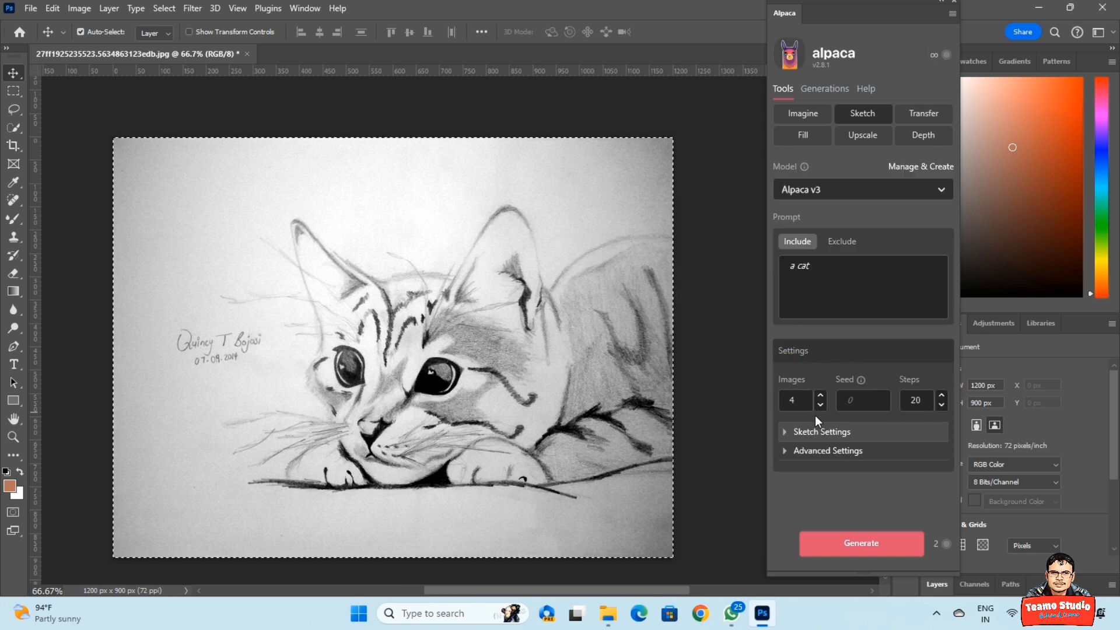
{"action": "left_click", "coordinate": [878, 545]}
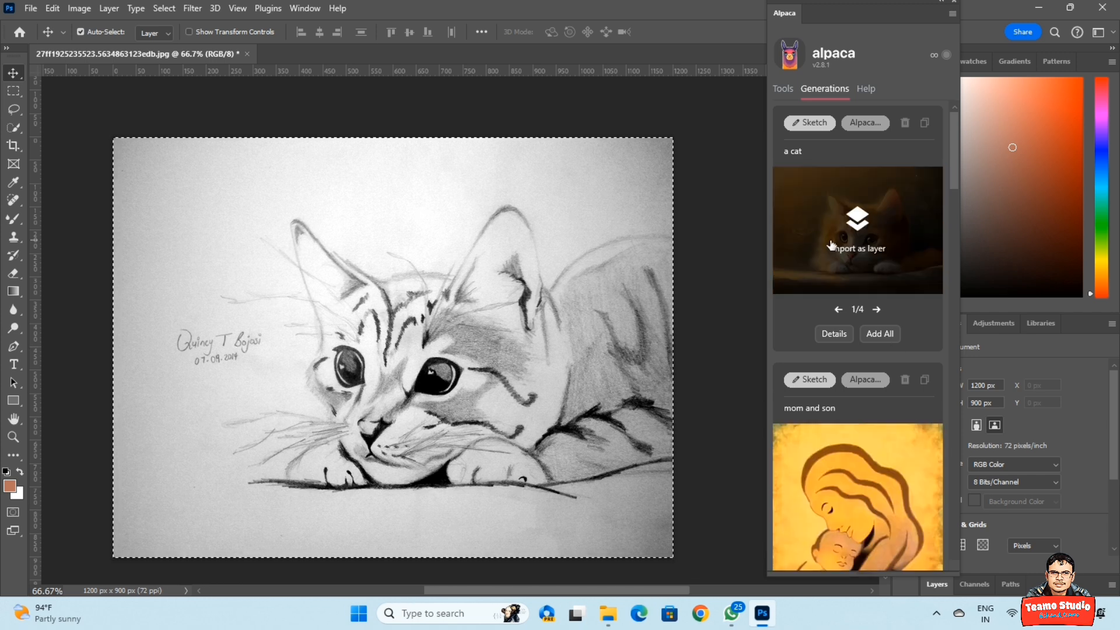
Browse the four cat results and import the third one as a layer.
{"action": "left_click", "coordinate": [877, 311]}
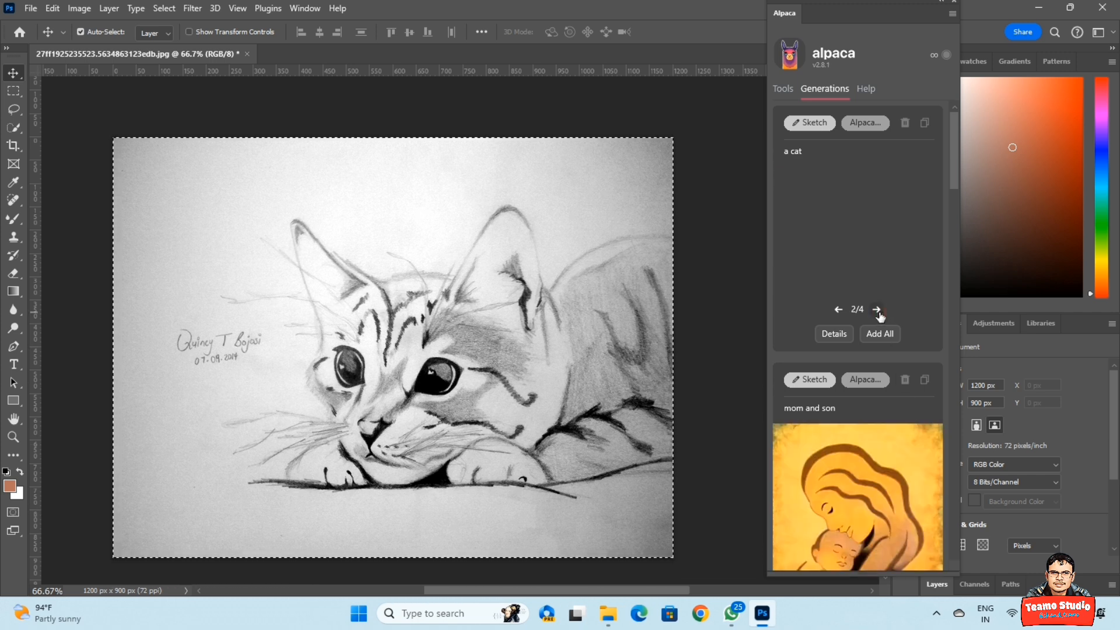
{"action": "left_click", "coordinate": [877, 310]}
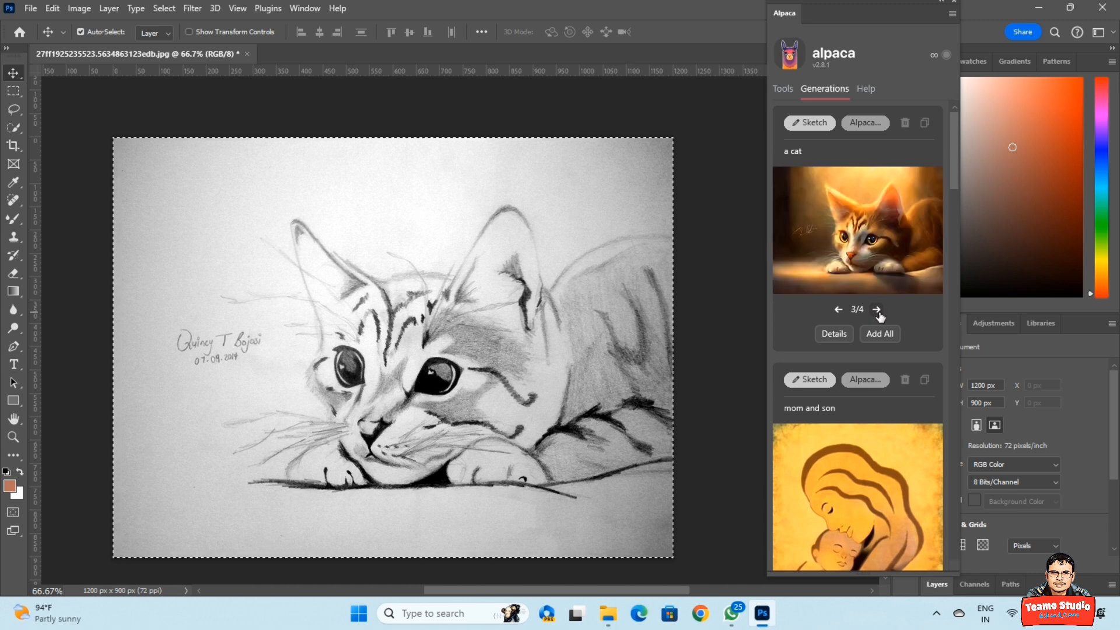
{"action": "left_click", "coordinate": [876, 310]}
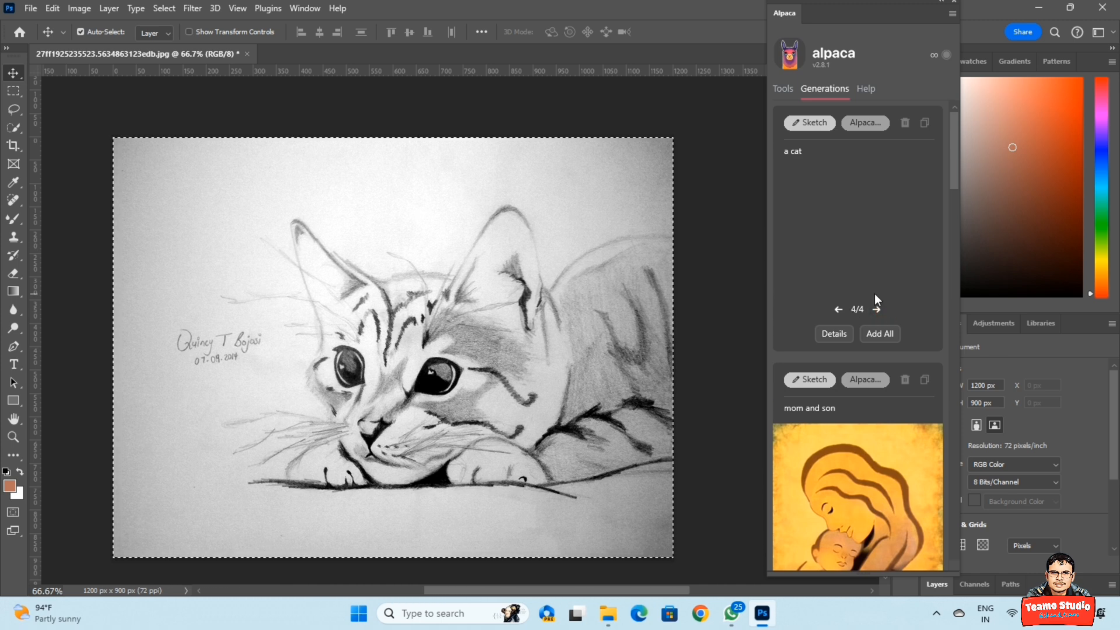
{"action": "left_click", "coordinate": [838, 309]}
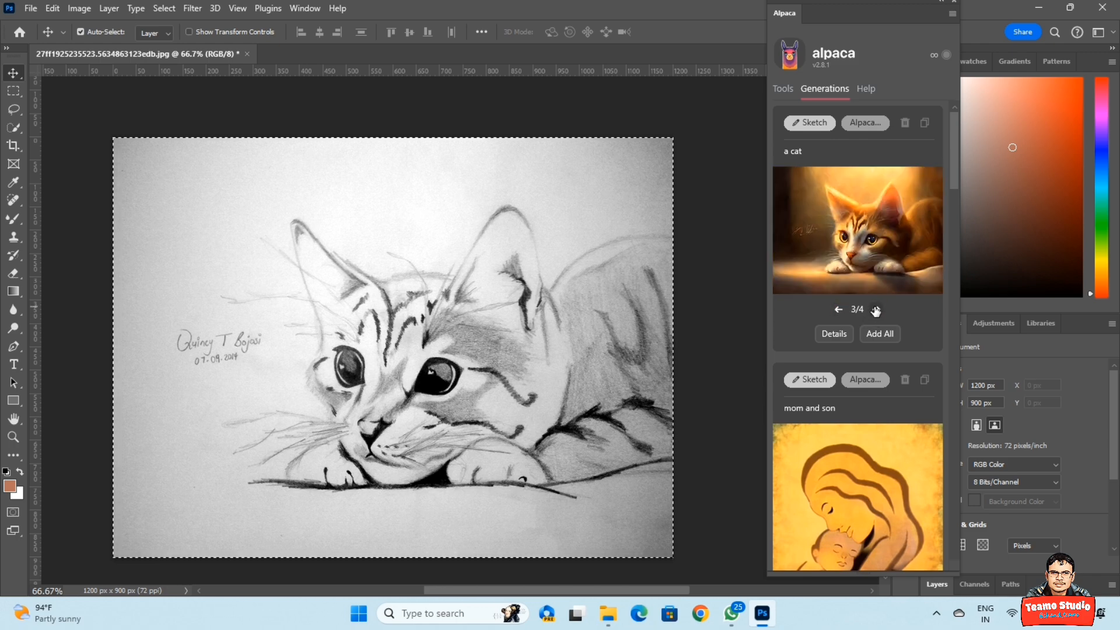
{"action": "left_click", "coordinate": [864, 245]}
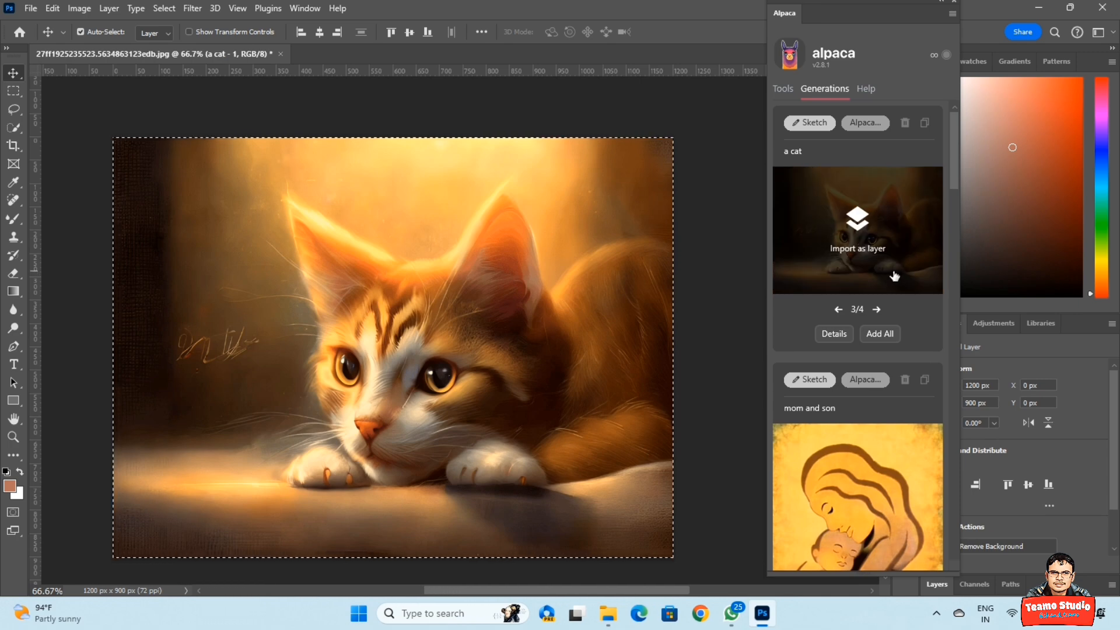
{"action": "left_click", "coordinate": [839, 309]}
{"action": "left_click", "coordinate": [839, 310]}
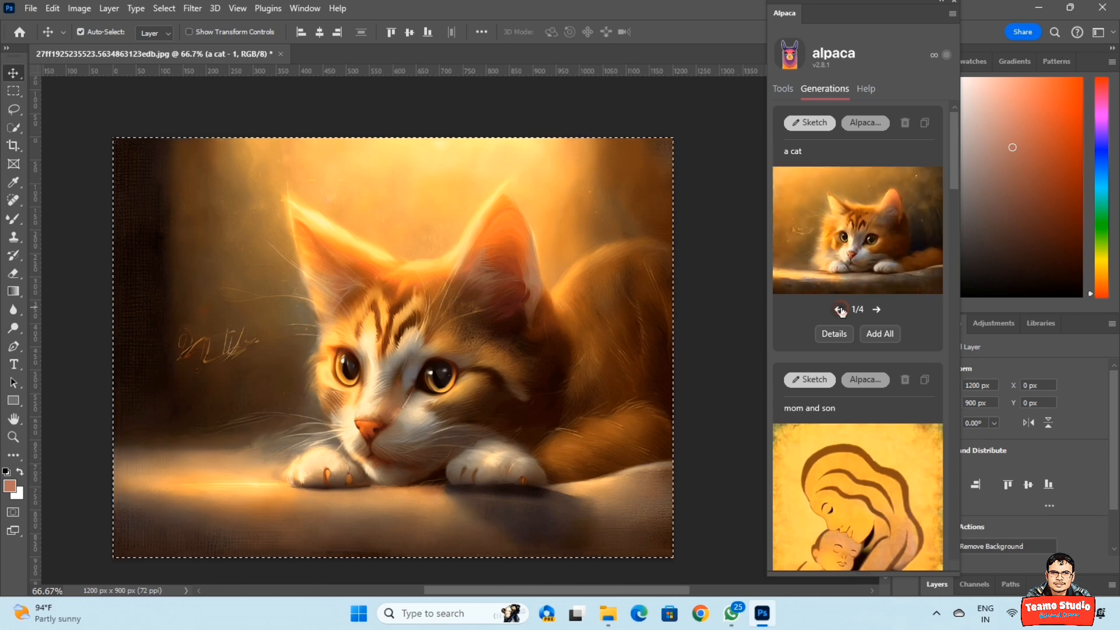
{"action": "left_click", "coordinate": [876, 310]}
{"action": "left_click", "coordinate": [876, 310]}
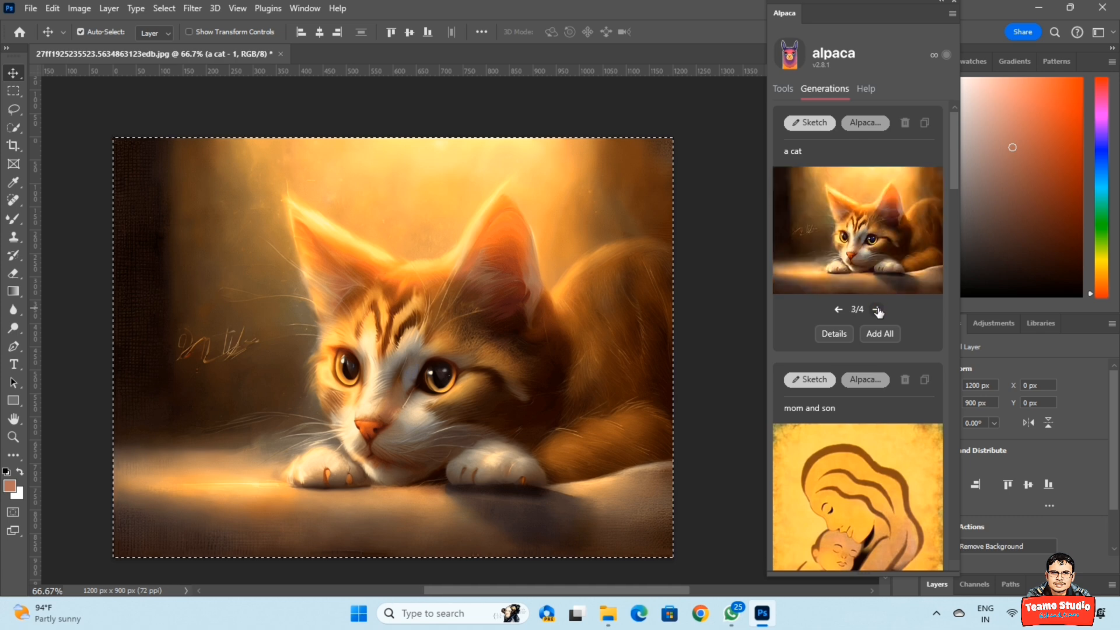
Show the Layers panel, move the plugin left, and toggle the 'a cat - 1' layer to compare.
{"action": "left_click", "coordinate": [304, 9]}
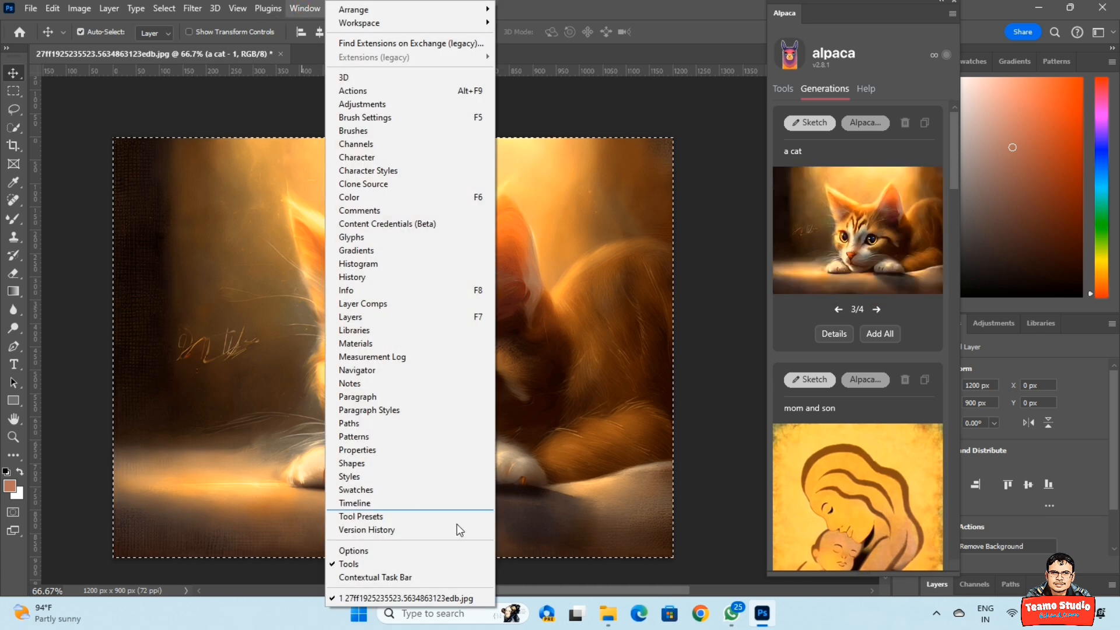
{"action": "left_click", "coordinate": [403, 318]}
{"action": "left_click_drag", "start_coordinate": [863, 14], "coordinate": [96, 20]}
{"action": "left_click", "coordinate": [932, 512]}
{"action": "left_click", "coordinate": [931, 512]}
{"action": "left_click", "coordinate": [932, 512]}
{"action": "left_click", "coordinate": [931, 512]}
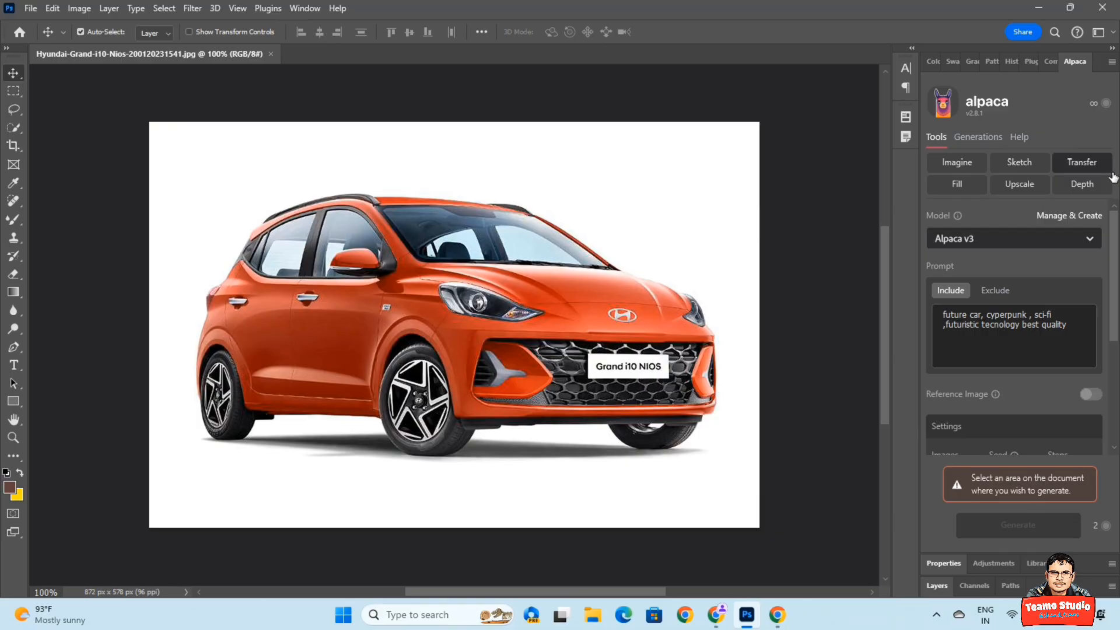
Switch the Alpaca panel to the Transfer tool for the orange hatchback photo.
{"action": "left_click", "coordinate": [1082, 162]}
Select the whole car photo, set transfer strength 0.7 and prompt strength 14.9, and generate.
{"action": "key", "text": "ctrl+a"}
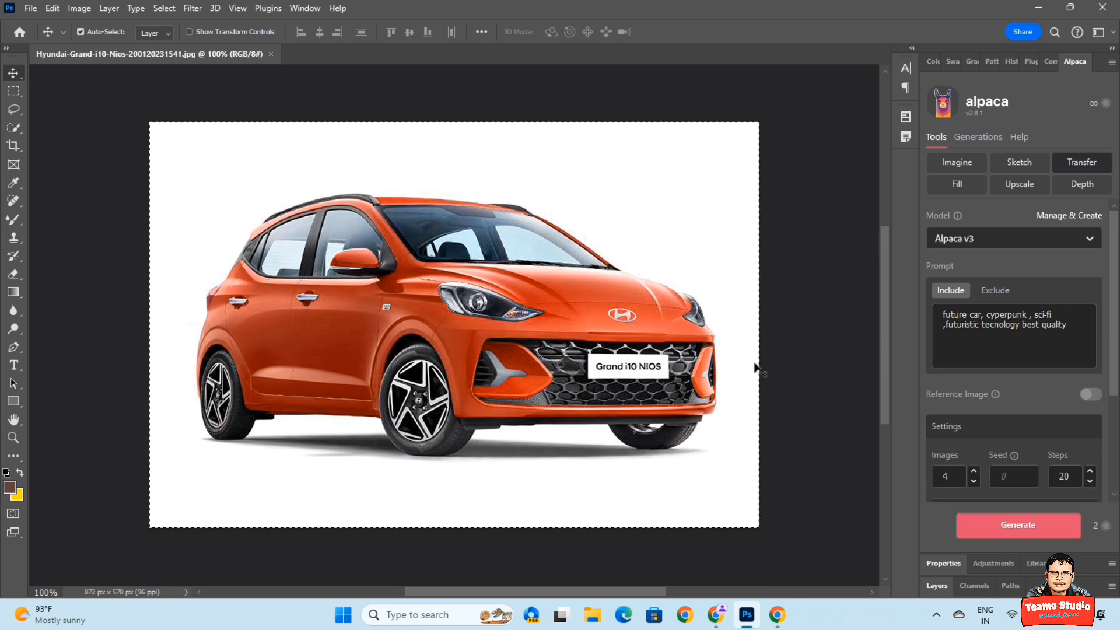
{"action": "scroll", "coordinate": [1042, 414], "scroll_direction": "down", "scroll_amount": 3}
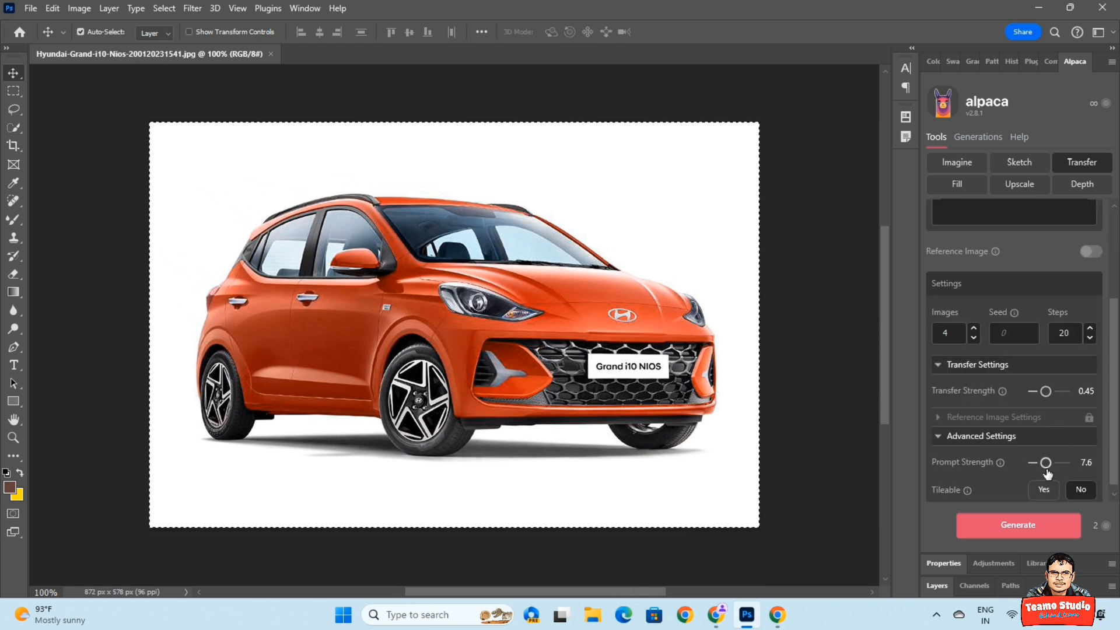
{"action": "scroll", "coordinate": [990, 398], "scroll_direction": "down", "scroll_amount": 1}
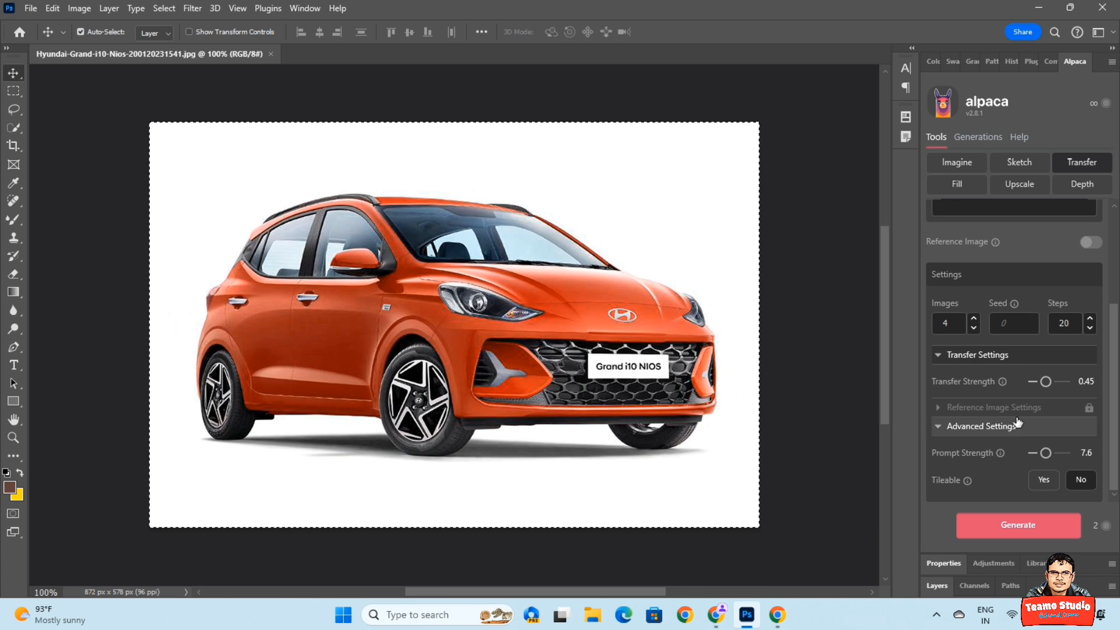
{"action": "left_click", "coordinate": [1059, 385]}
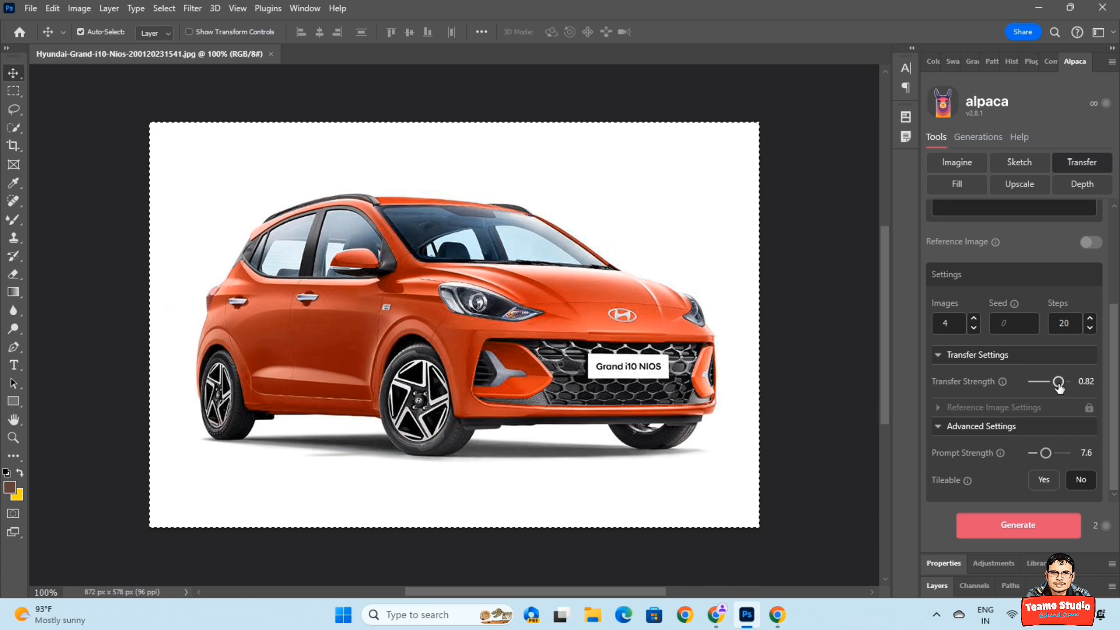
{"action": "left_click_drag", "start_coordinate": [1047, 453], "coordinate": [1060, 458]}
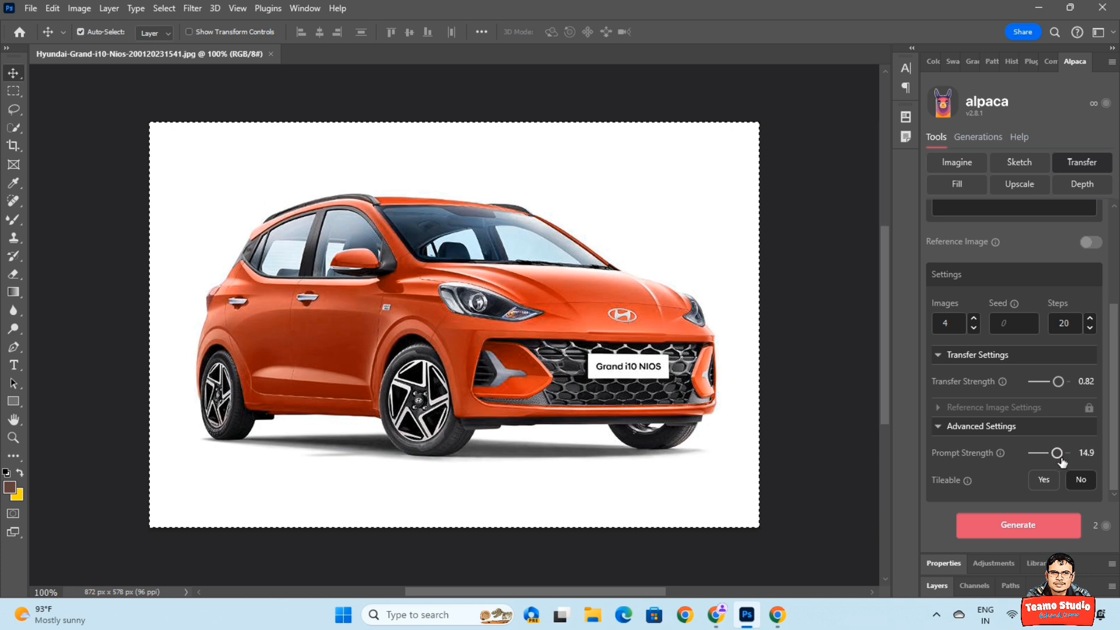
{"action": "left_click_drag", "start_coordinate": [1058, 382], "coordinate": [1054, 386]}
{"action": "left_click", "coordinate": [1018, 525]}
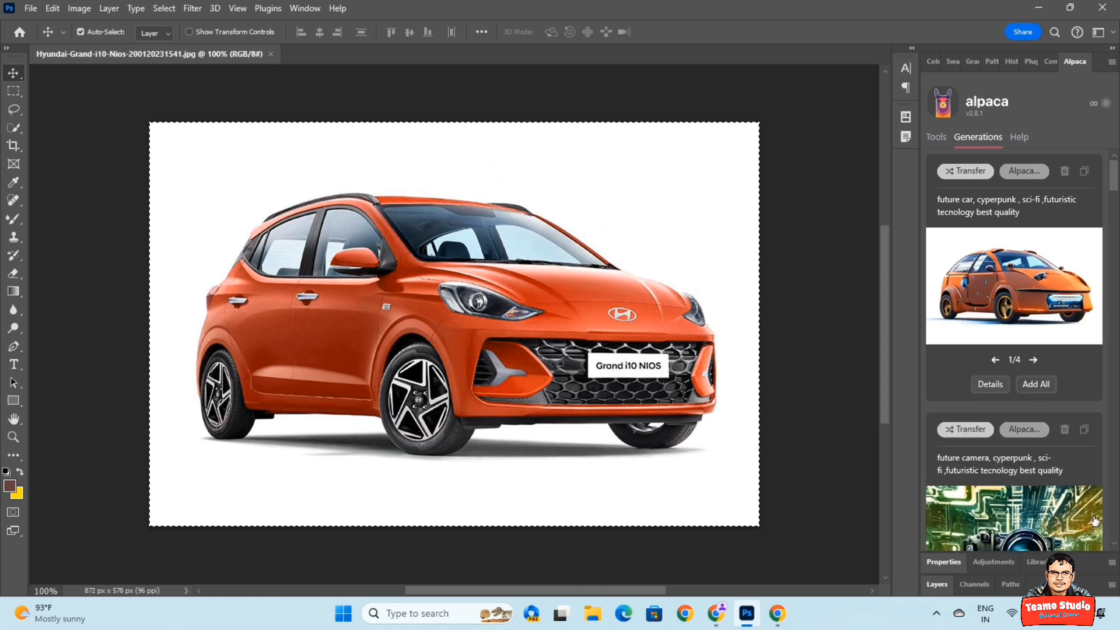
Import the first, fourth and third futuristic car variations as layers over the photo.
{"action": "mouse_move", "coordinate": [1094, 521]}
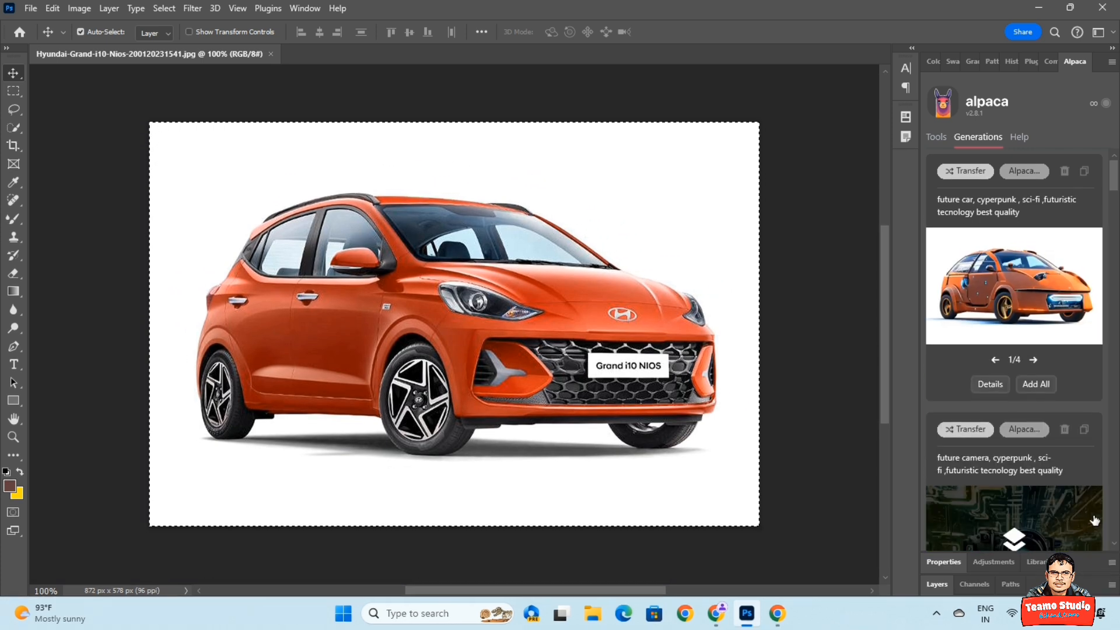
{"action": "left_click", "coordinate": [1026, 283]}
{"action": "left_click", "coordinate": [1034, 360]}
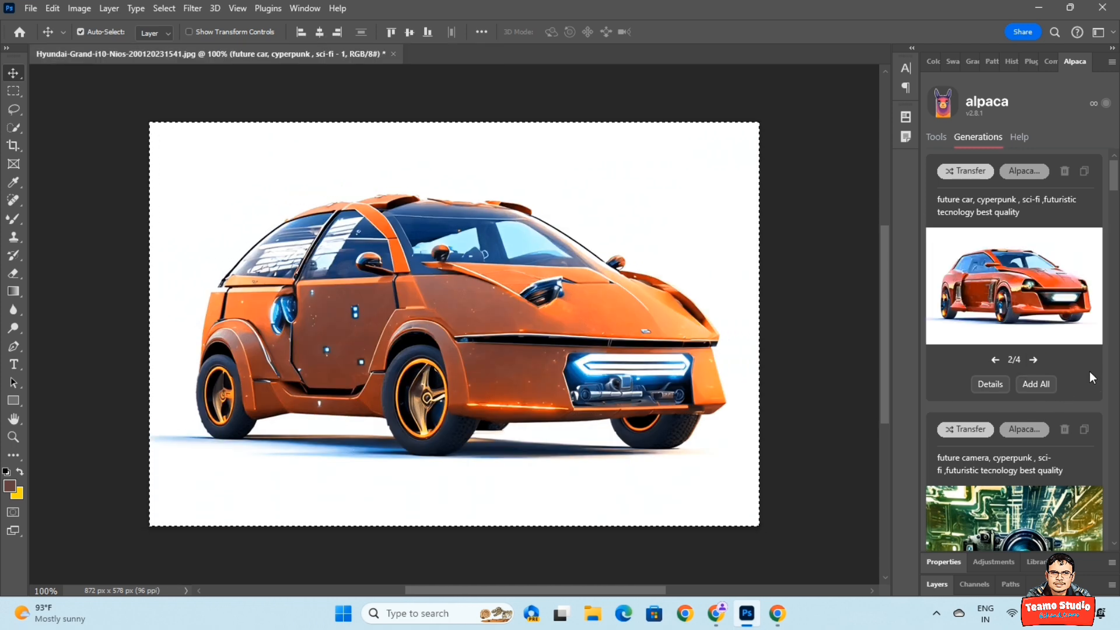
{"action": "left_click", "coordinate": [1033, 360]}
{"action": "left_click", "coordinate": [1033, 360]}
{"action": "left_click", "coordinate": [1026, 285]}
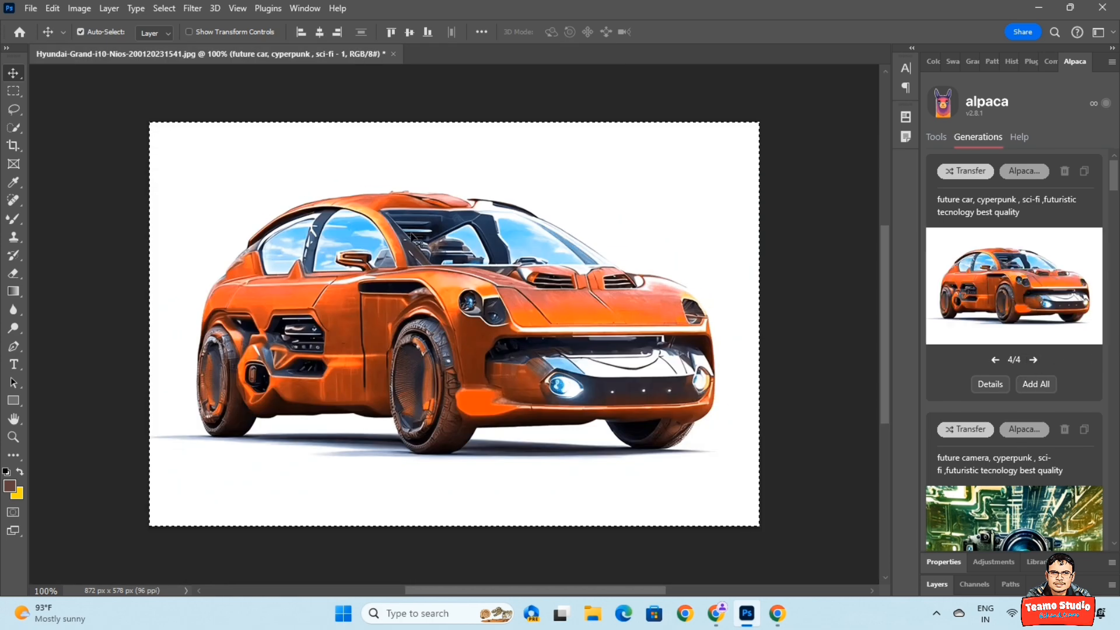
{"action": "left_click", "coordinate": [995, 360]}
{"action": "left_click", "coordinate": [1019, 304]}
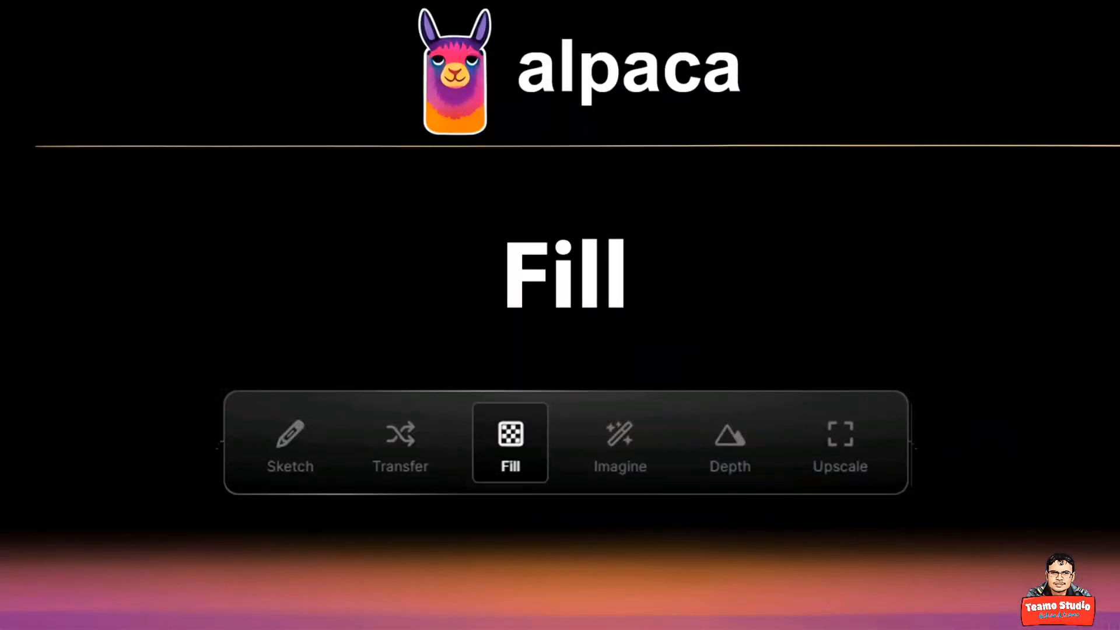
Resize the balcony photo to 1333 × 2000 px through Image Size.
{"action": "left_click", "coordinate": [682, 189]}
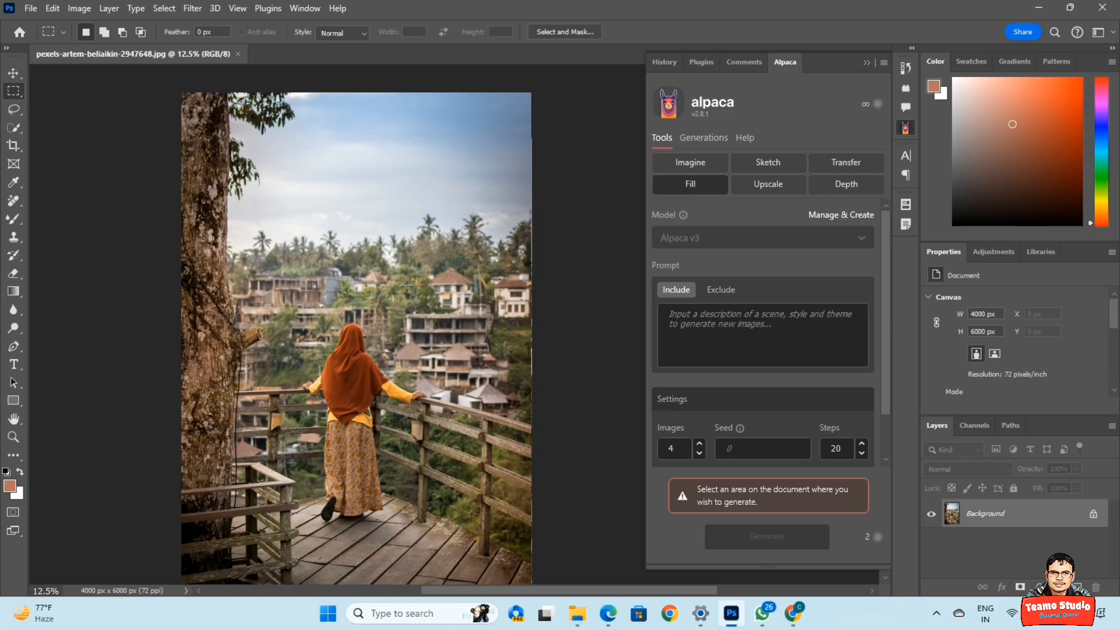
{"action": "key", "text": "ctrl+a"}
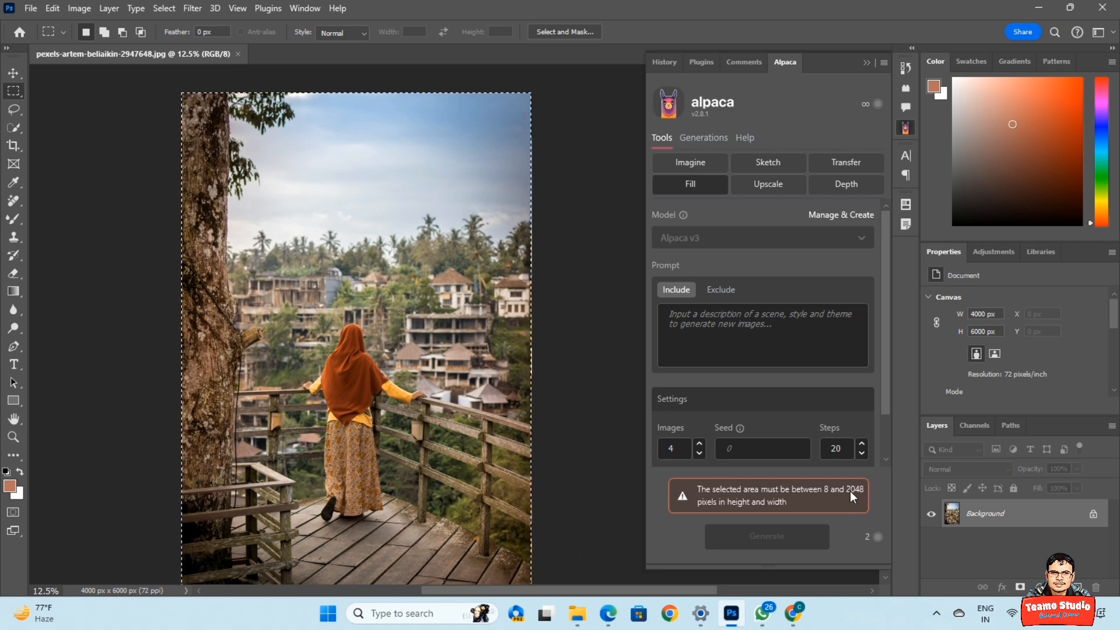
{"action": "left_click", "coordinate": [425, 354]}
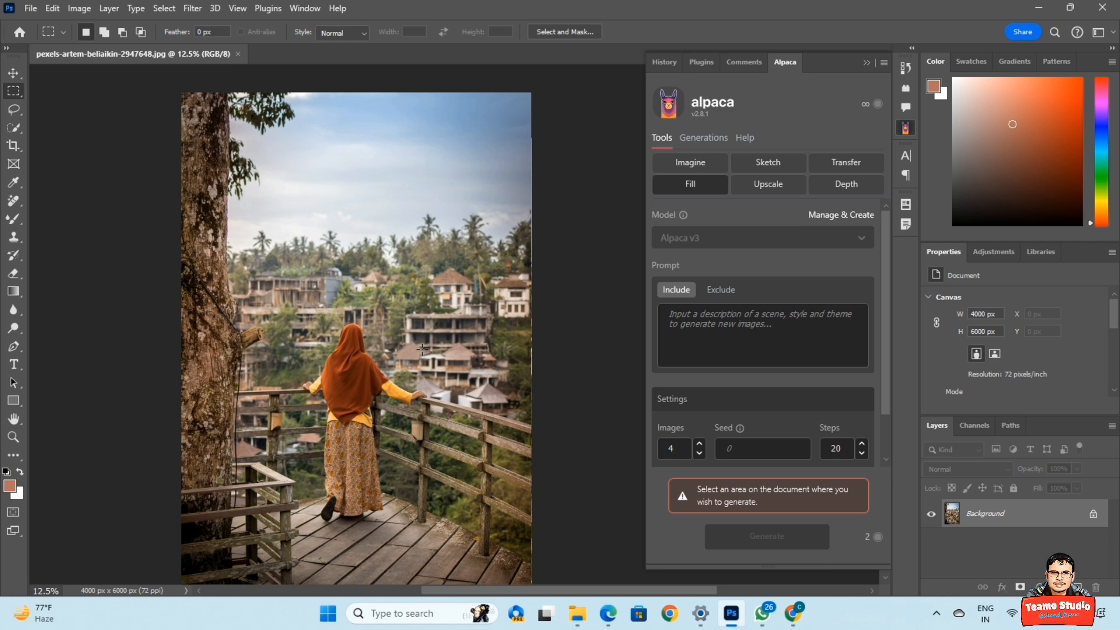
{"action": "left_click", "coordinate": [79, 8]}
{"action": "left_click", "coordinate": [97, 113]}
{"action": "left_click_drag", "start_coordinate": [657, 211], "coordinate": [593, 219]}
{"action": "type", "text": "2000"}
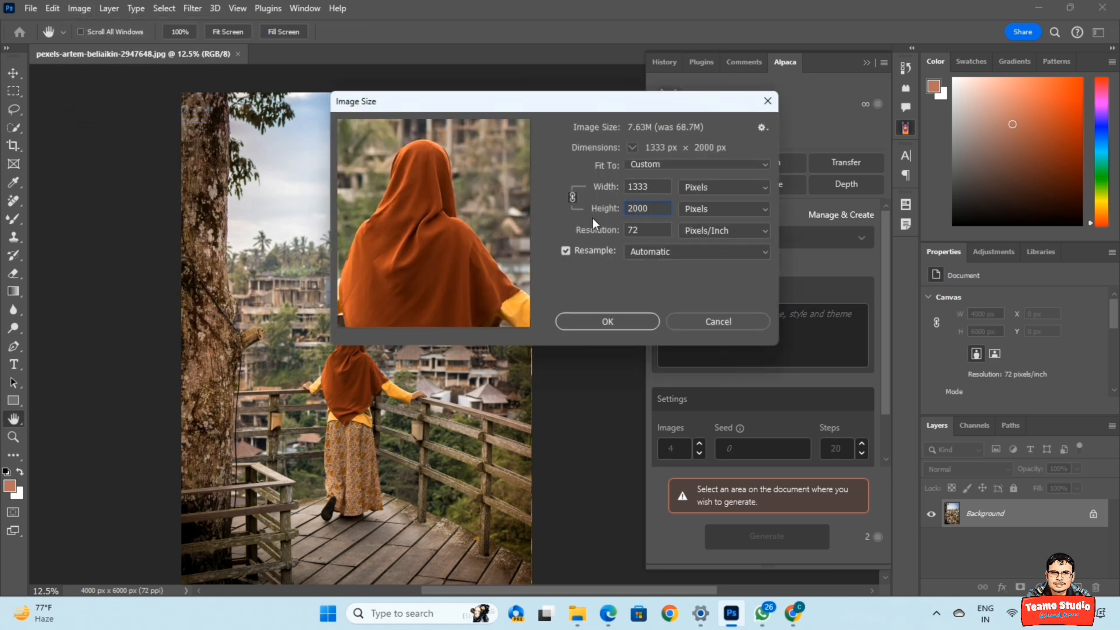
{"action": "key", "text": "Return"}
Crop-extend the canvas rightward to 1628 px and marquee-select the new white strip.
{"action": "scroll", "coordinate": [306, 326], "scroll_direction": "up", "scroll_amount": 2}
{"action": "left_click_drag", "start_coordinate": [216, 266], "coordinate": [286, 431]}
{"action": "key", "text": "c"}
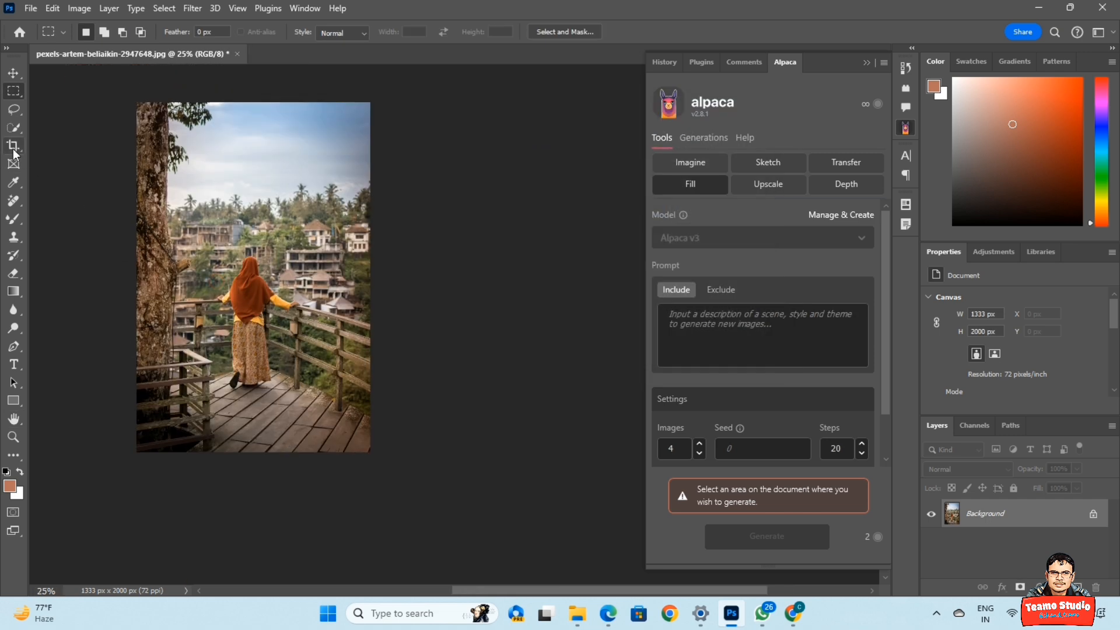
{"action": "left_click_drag", "start_coordinate": [374, 279], "coordinate": [400, 291]}
{"action": "key", "text": "Return"}
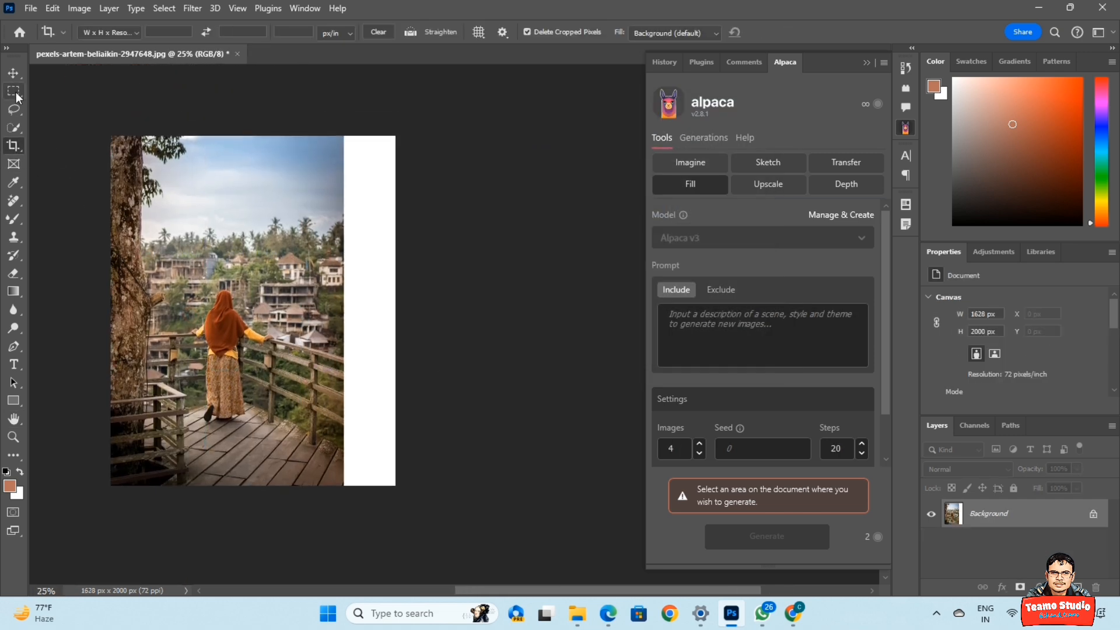
{"action": "key", "text": "m"}
{"action": "left_click_drag", "start_coordinate": [339, 136], "coordinate": [373, 478]}
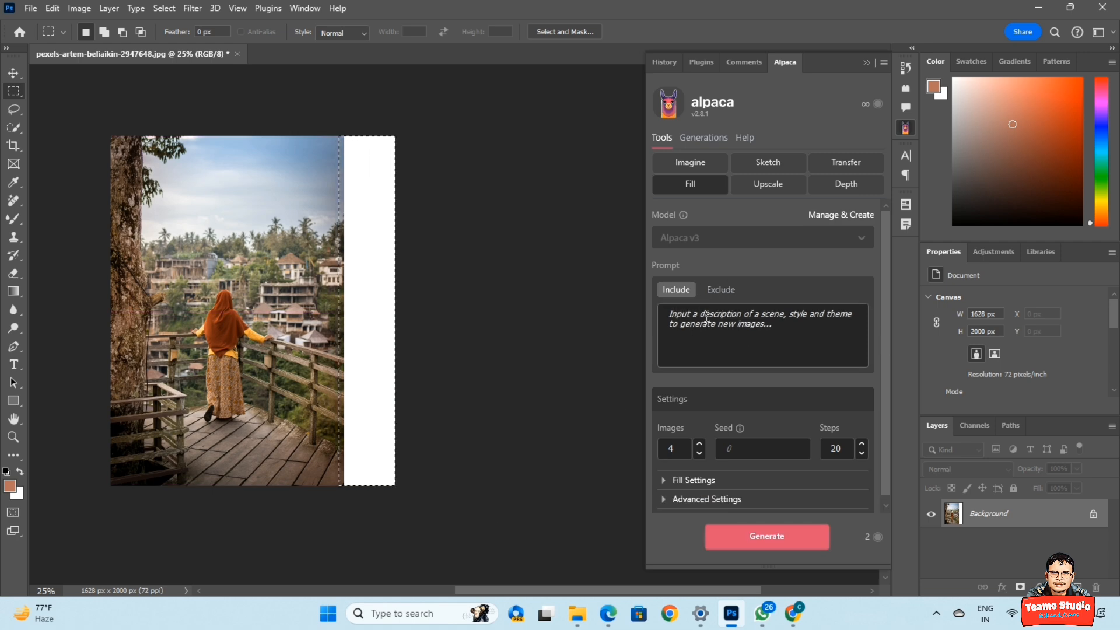
Run Alpaca Fill on the selected white strip to generate four extension results.
{"action": "left_click", "coordinate": [721, 290]}
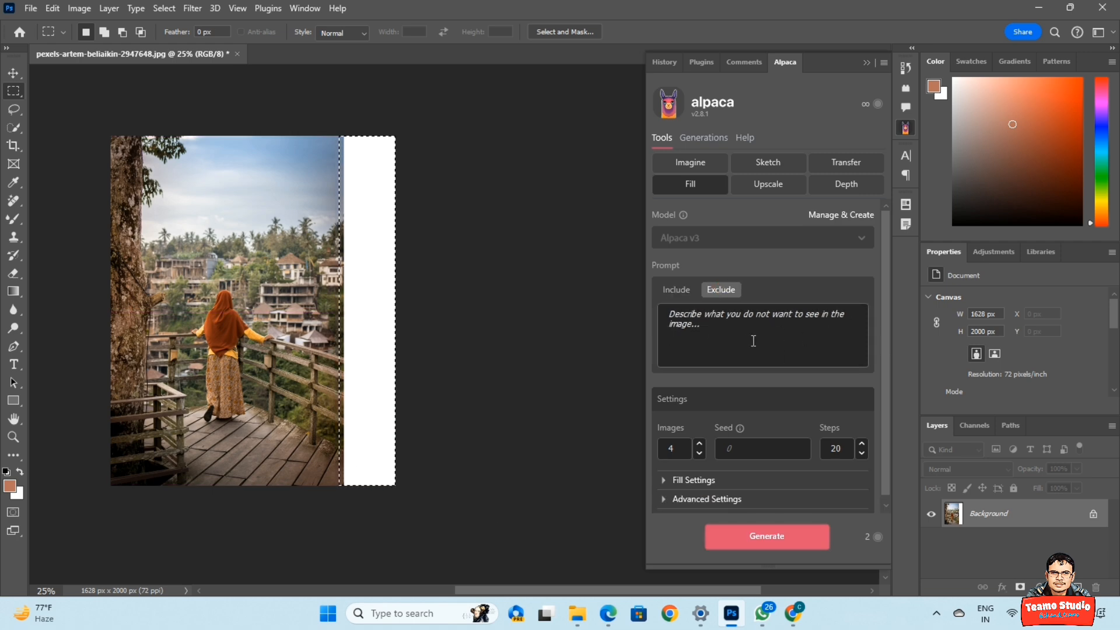
{"action": "left_click", "coordinate": [753, 341]}
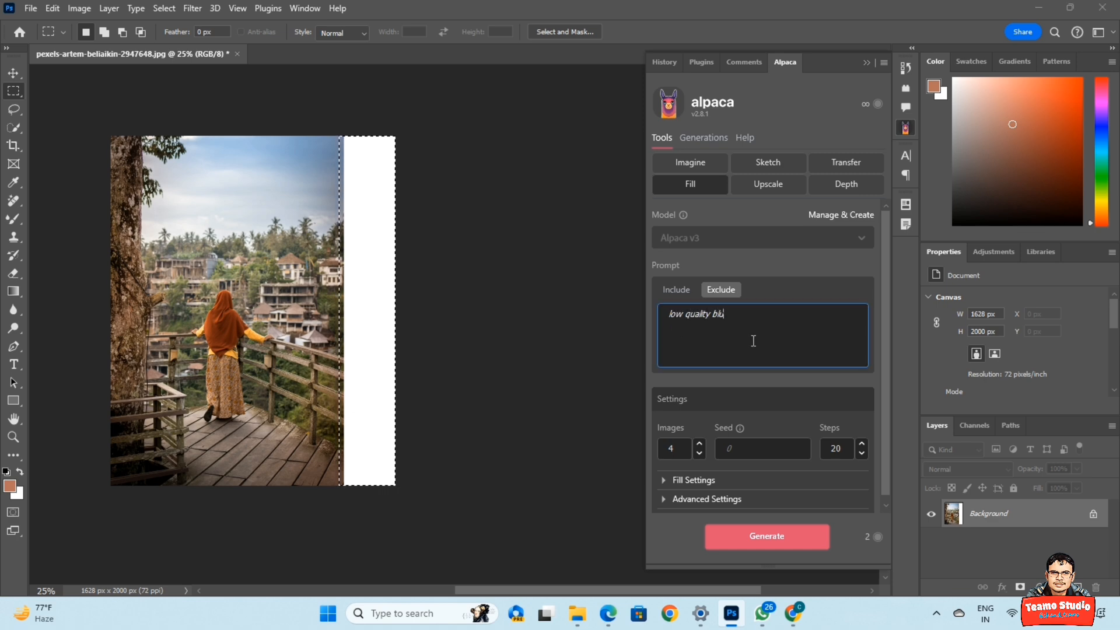
{"action": "left_click", "coordinate": [676, 290]}
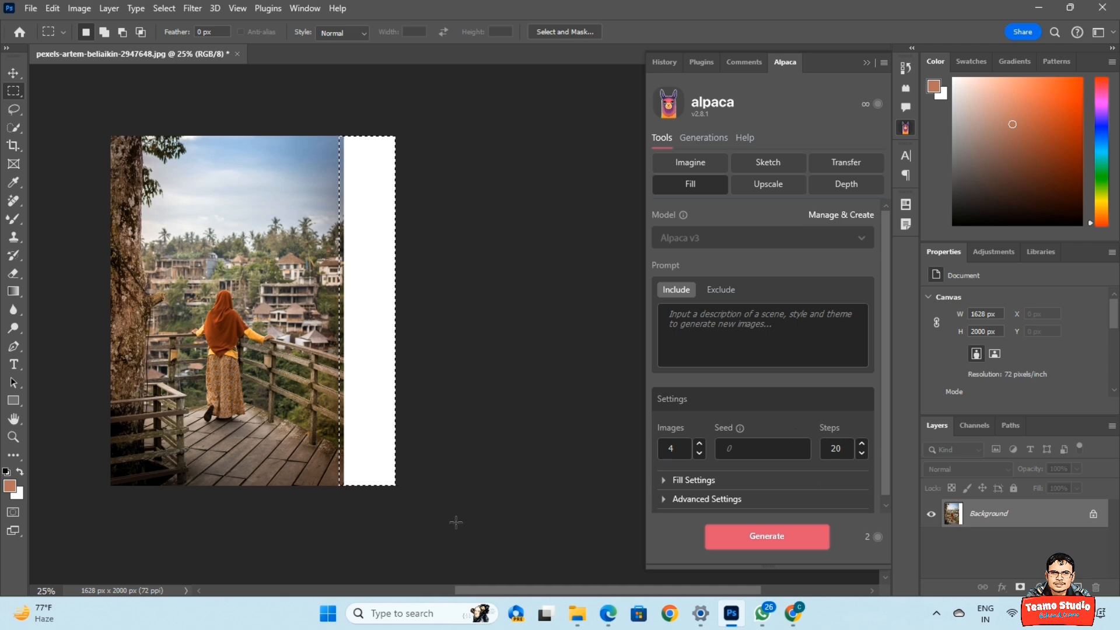
{"action": "left_click", "coordinate": [778, 549]}
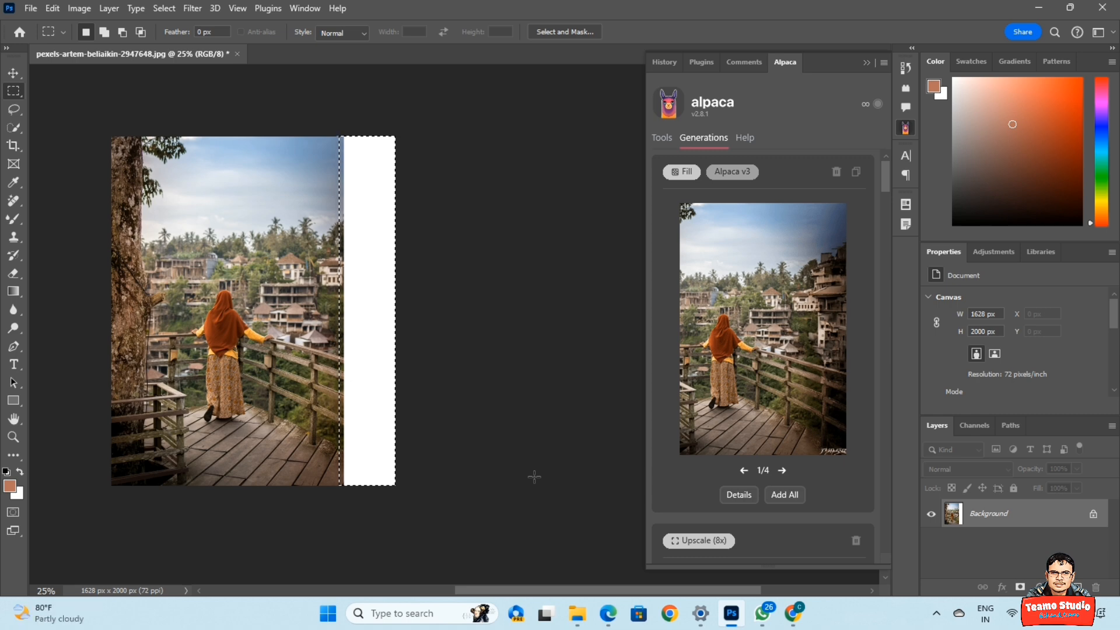
Import Fill result 2/4 as a layer, deselect, then marquee a rectangle on the deck floor.
{"action": "left_click", "coordinate": [782, 470]}
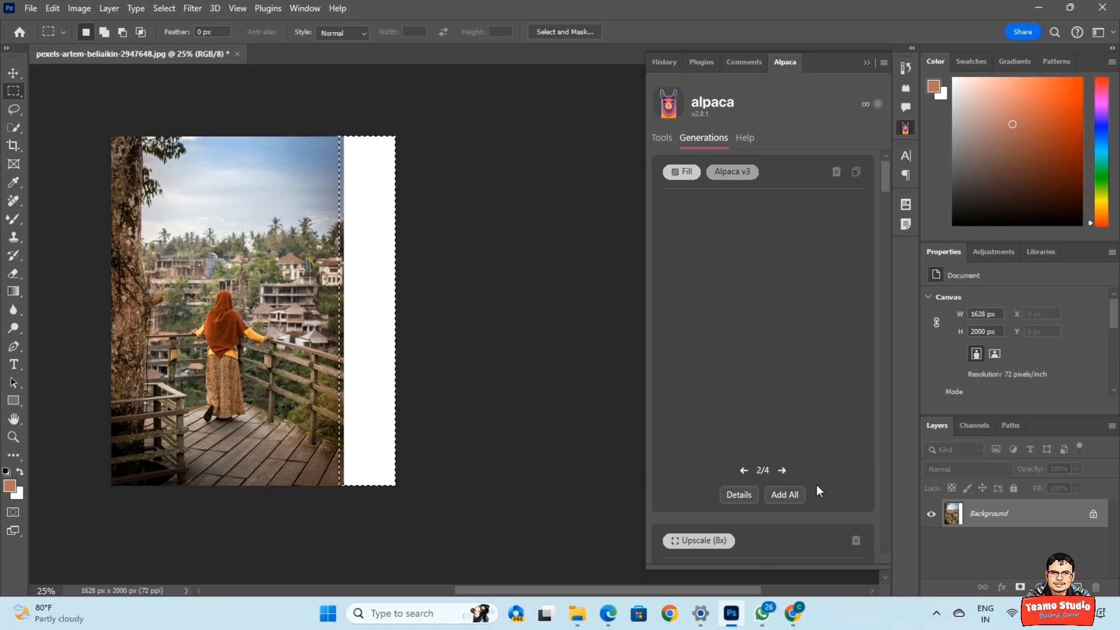
{"action": "left_click", "coordinate": [782, 470]}
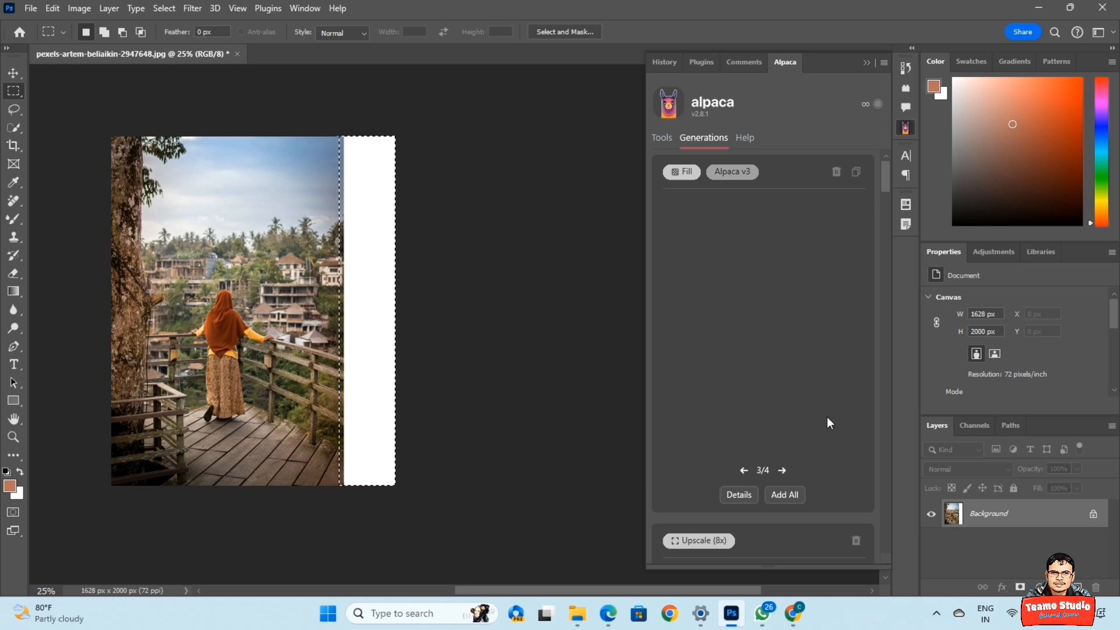
{"action": "left_click", "coordinate": [743, 470]}
{"action": "mouse_move", "coordinate": [823, 438]}
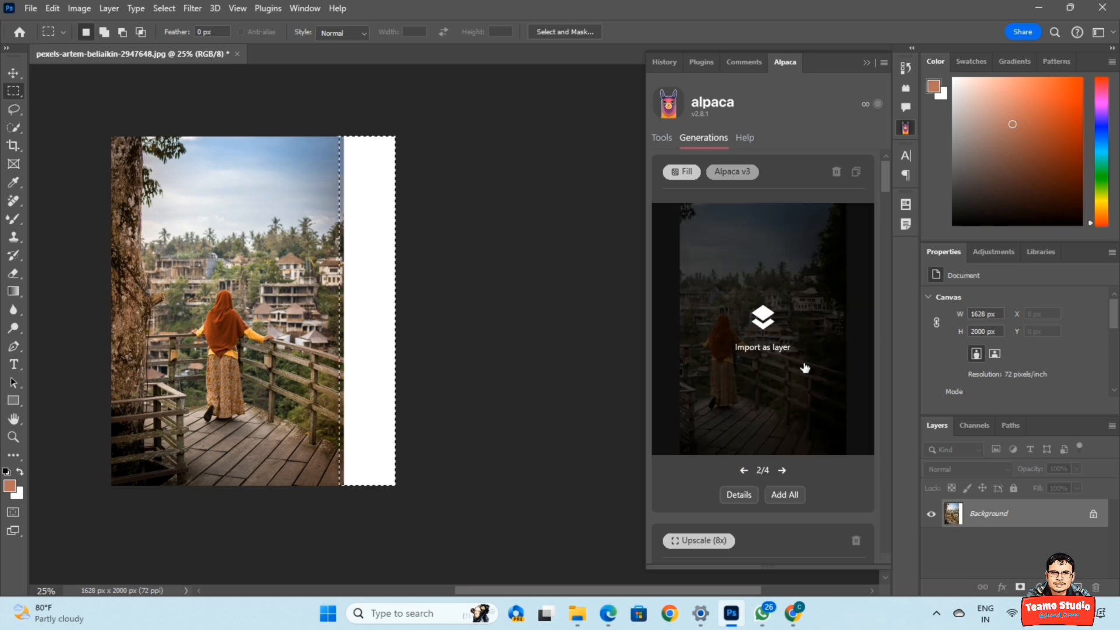
{"action": "left_click", "coordinate": [762, 323]}
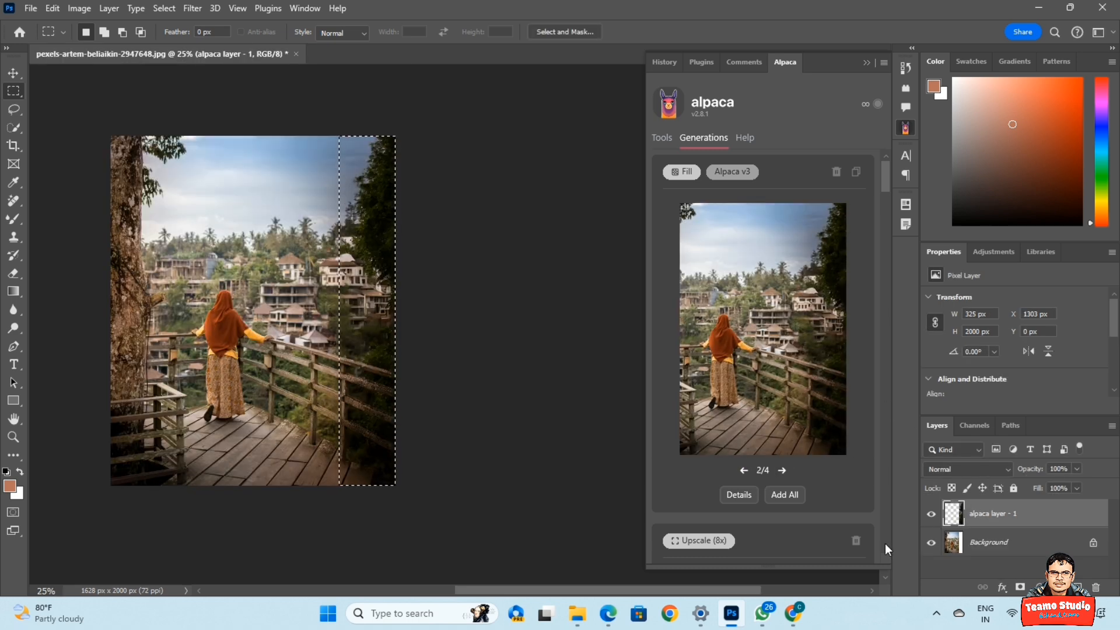
{"action": "key", "text": "ctrl+d"}
{"action": "key", "text": "ctrl+plus"}
{"action": "key", "text": "ctrl+minus"}
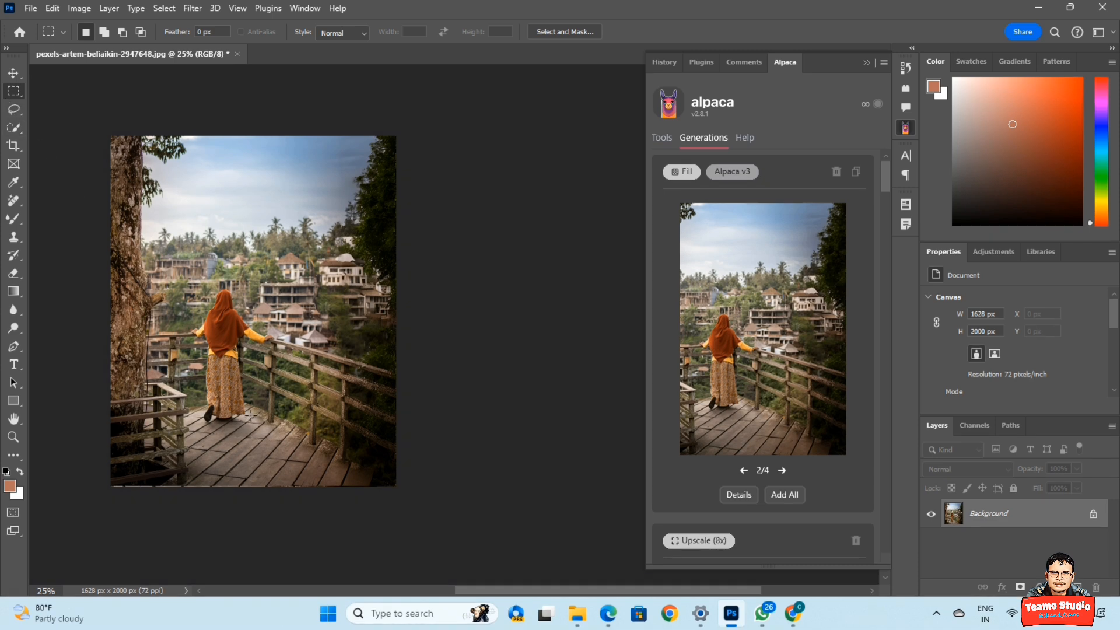
{"action": "left_click_drag", "start_coordinate": [342, 459], "coordinate": [341, 483]}
Enter 'dog' as the Fill include prompt and generate variations in the marked deck area.
{"action": "left_click", "coordinate": [662, 139]}
{"action": "left_click", "coordinate": [759, 318]}
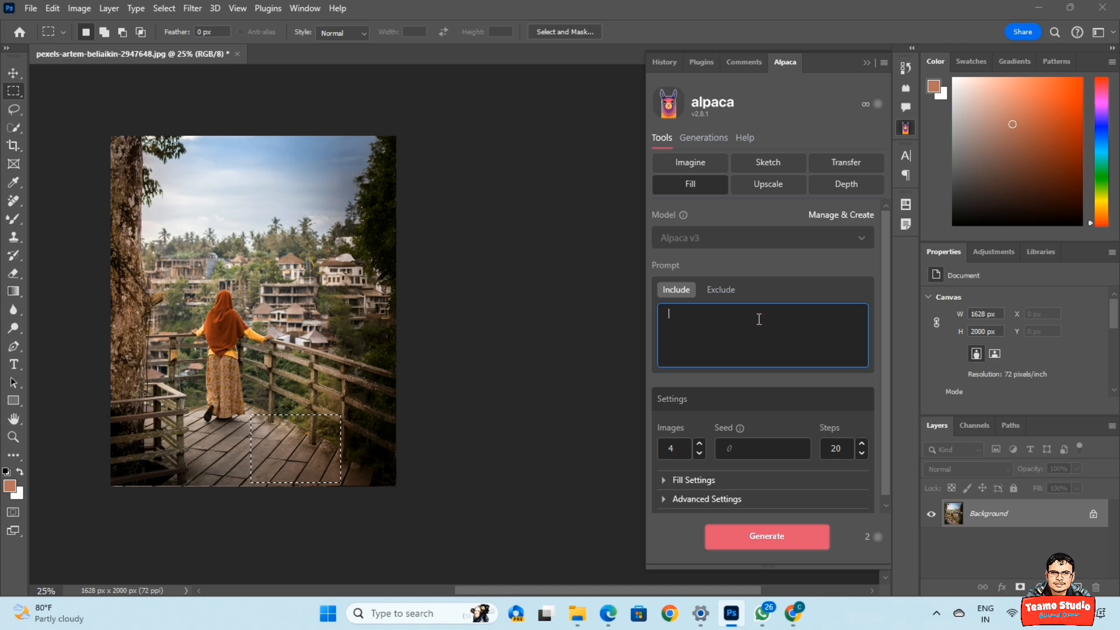
{"action": "type", "text": "dog"}
{"action": "left_click", "coordinate": [722, 290]}
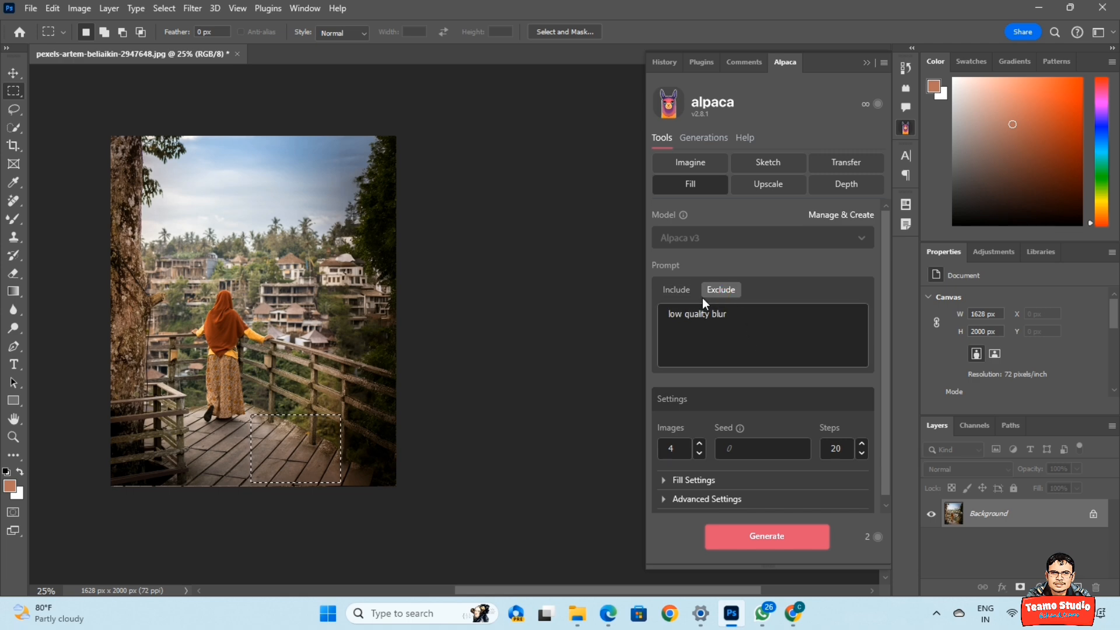
{"action": "left_click", "coordinate": [676, 289]}
{"action": "left_click", "coordinate": [759, 535]}
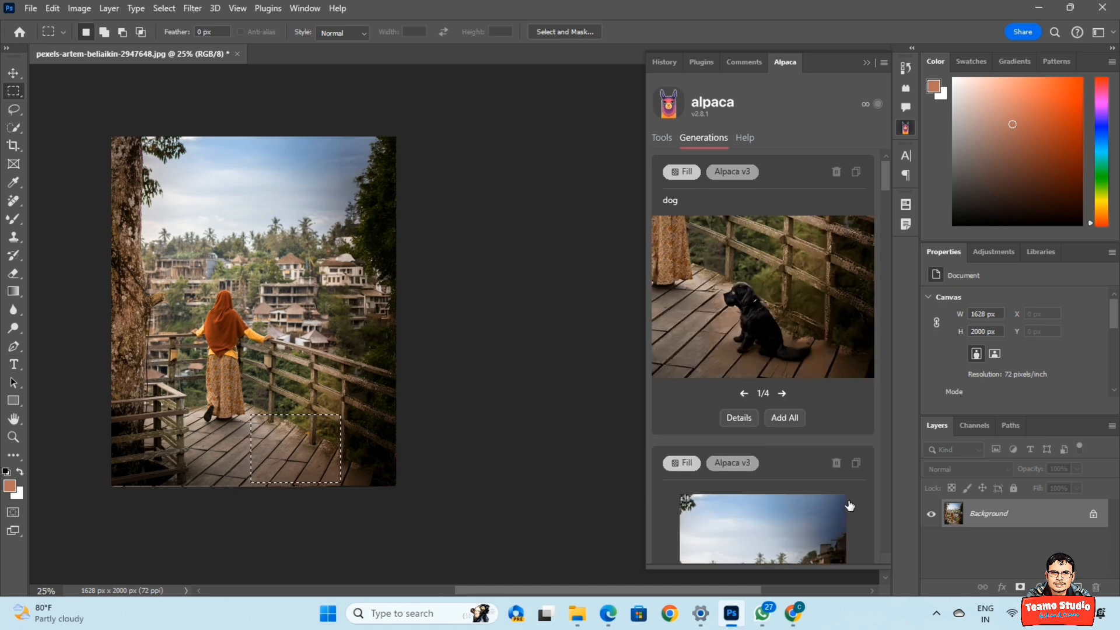
Import the brown dog variation (2/4) as a new layer and deselect.
{"action": "left_click", "coordinate": [782, 393]}
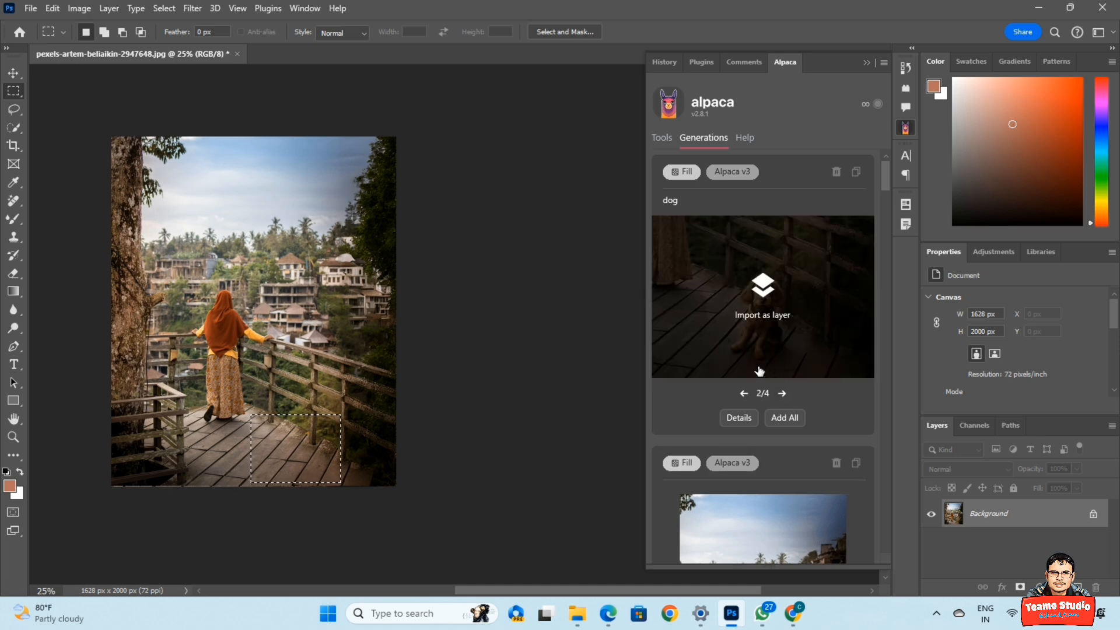
{"action": "left_click", "coordinate": [782, 393]}
{"action": "left_click", "coordinate": [781, 394]}
{"action": "left_click", "coordinate": [744, 393]}
{"action": "left_click", "coordinate": [744, 393]}
{"action": "left_click", "coordinate": [763, 299]}
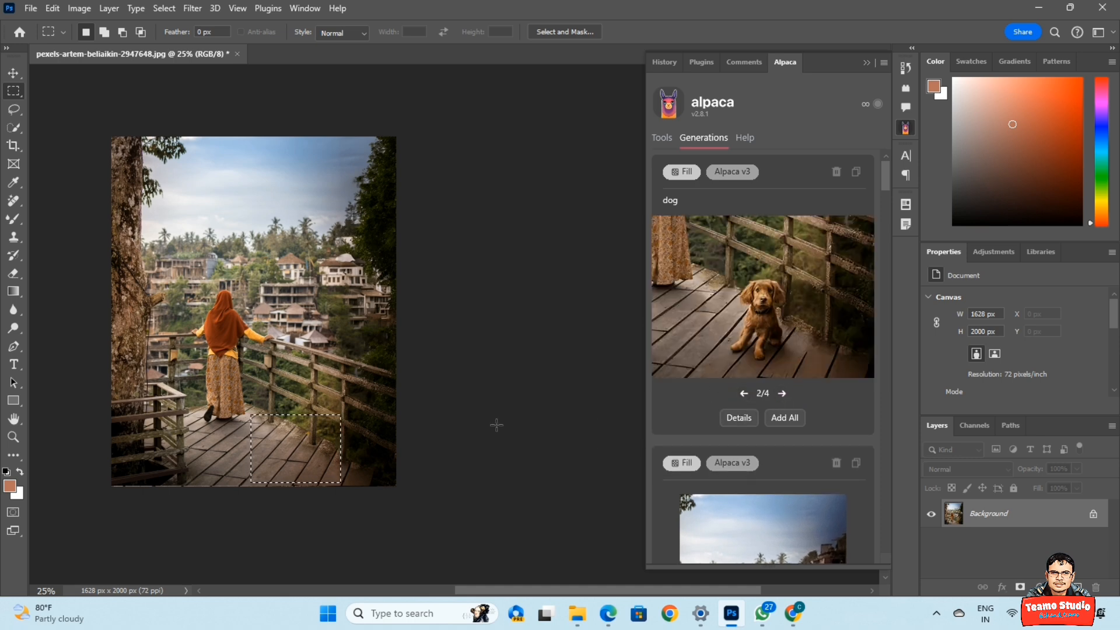
{"action": "key", "text": "ctrl+d"}
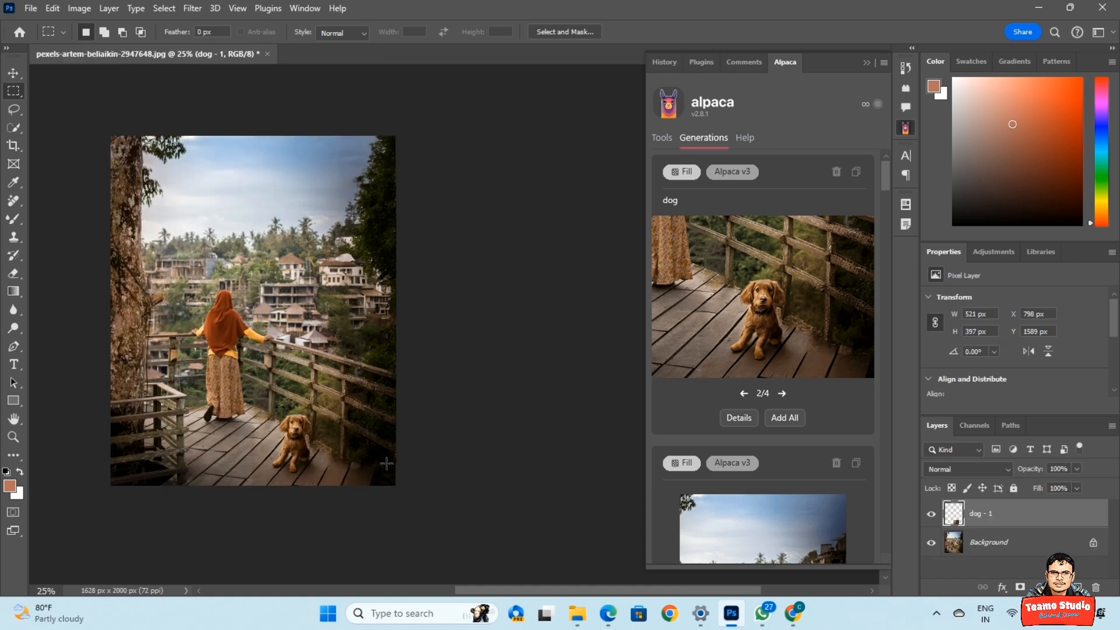
{"action": "key", "text": "ctrl+plus"}
{"action": "left_click_drag", "start_coordinate": [288, 498], "coordinate": [365, 432]}
{"action": "scroll", "coordinate": [400, 544], "scroll_direction": "up", "scroll_amount": 3}
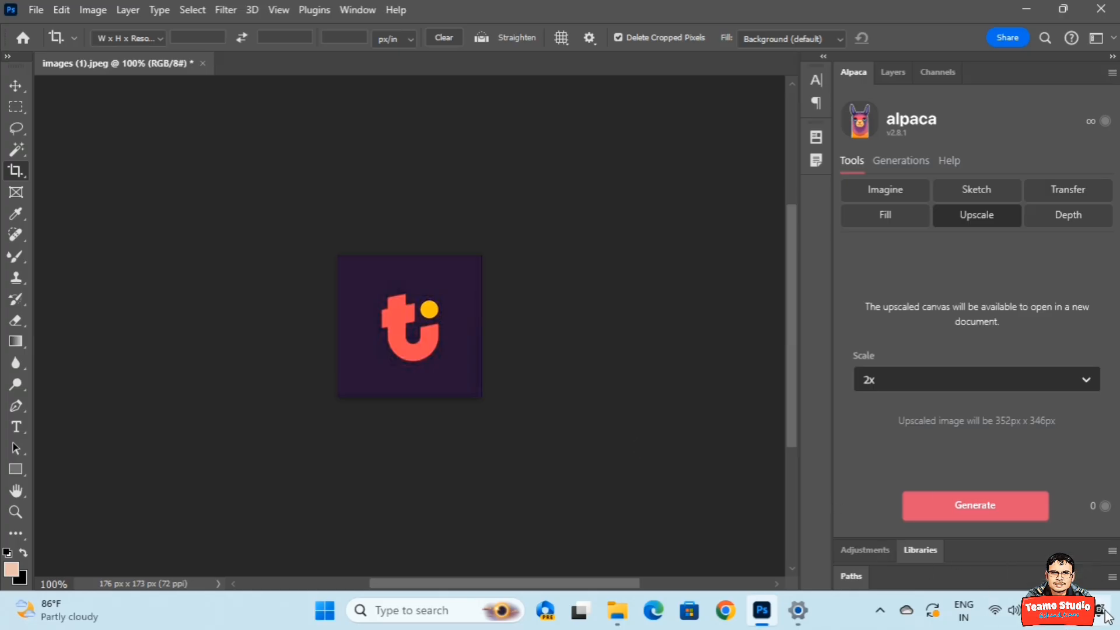
Zoom the blurry logo to 400% and run Alpaca Upscale at 8x.
{"action": "key", "text": "ctrl+plus"}
{"action": "key", "text": "ctrl+plus"}
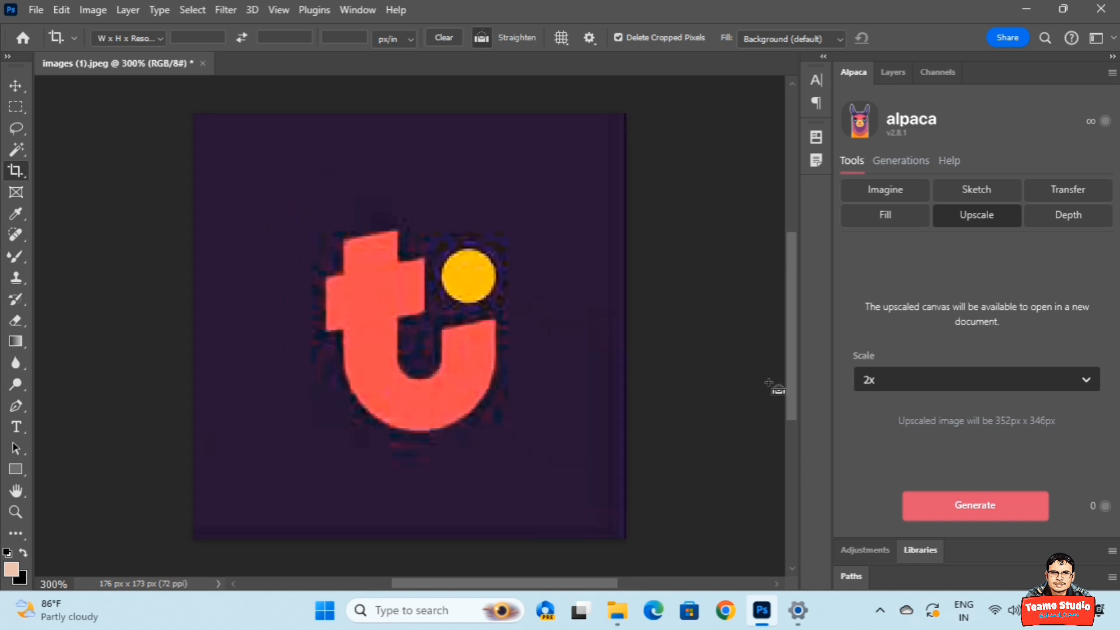
{"action": "key", "text": "ctrl+plus"}
{"action": "key", "text": "ctrl+plus"}
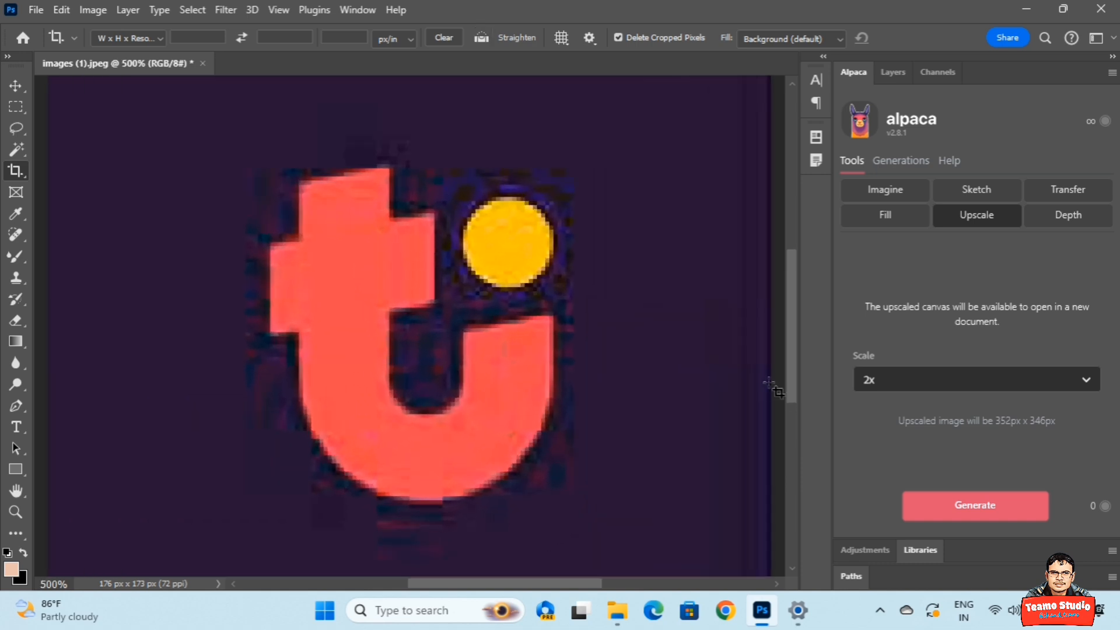
{"action": "key", "text": "ctrl+minus"}
{"action": "key", "text": "ctrl+minus"}
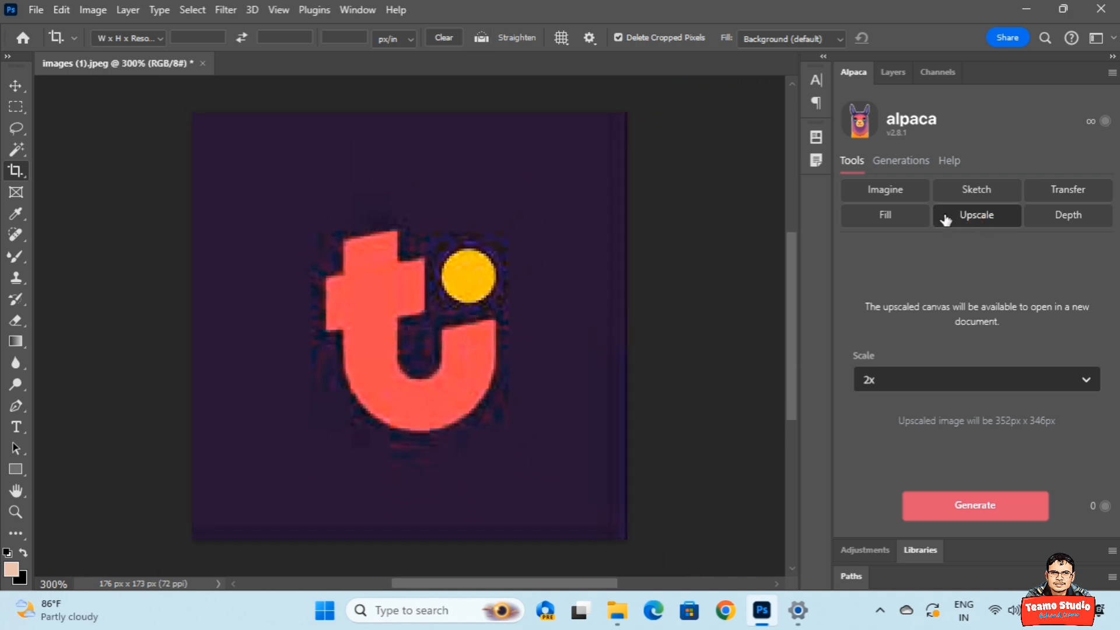
{"action": "key", "text": "ctrl+plus"}
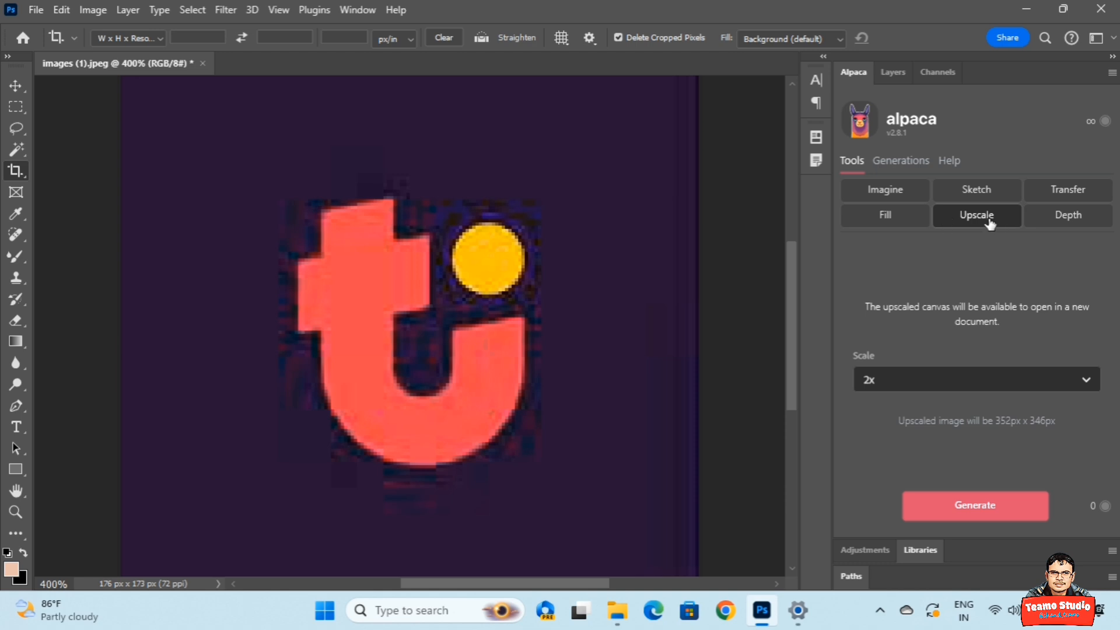
{"action": "left_click", "coordinate": [996, 392]}
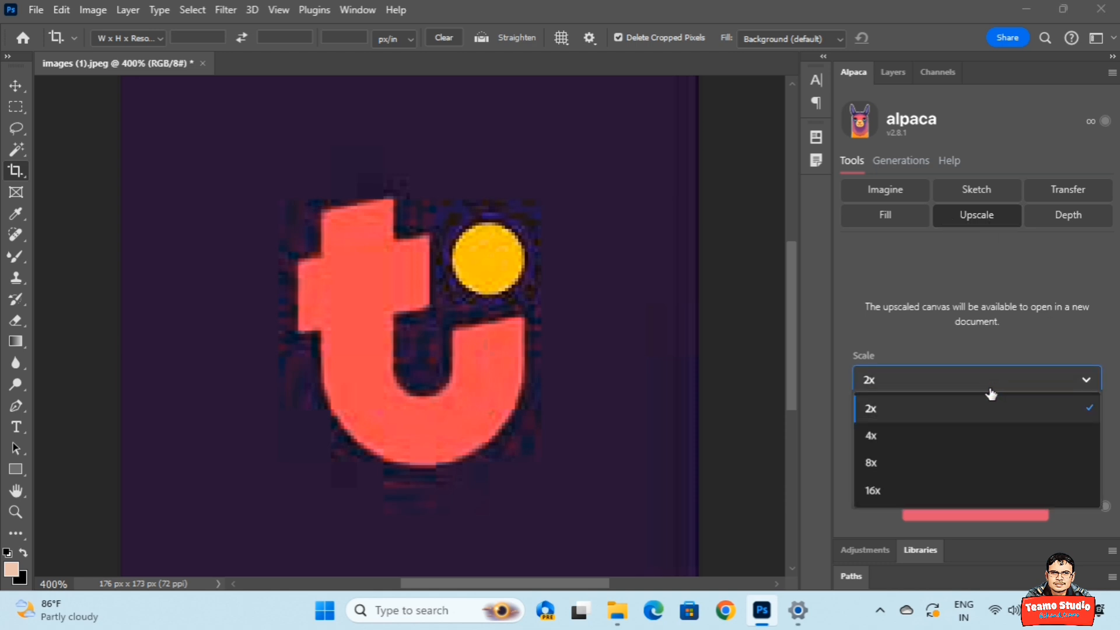
{"action": "left_click", "coordinate": [894, 464]}
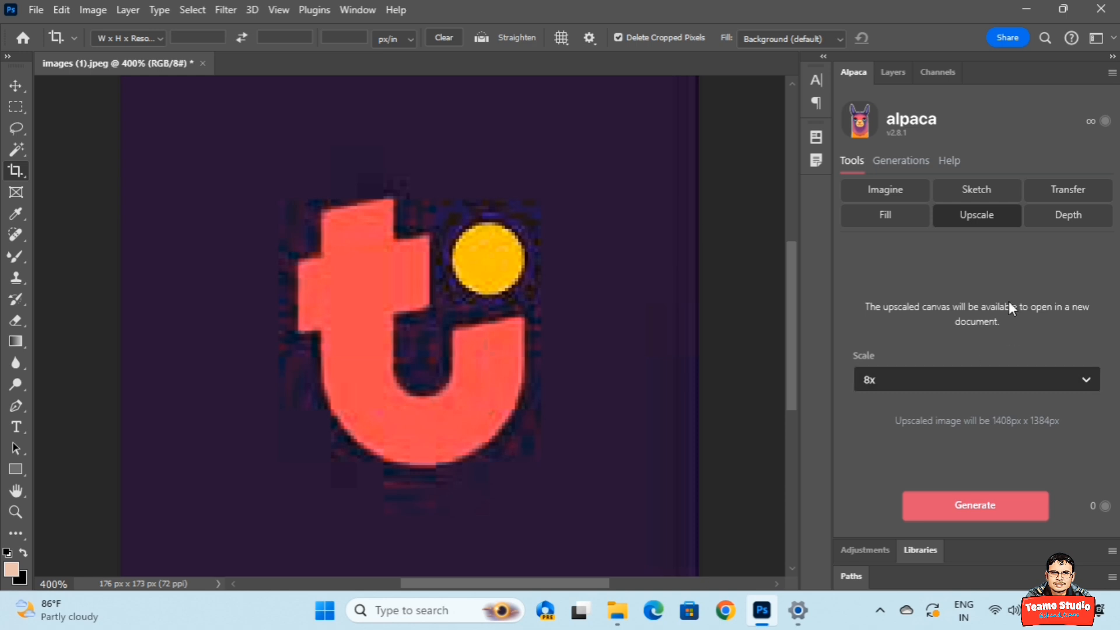
{"action": "left_click", "coordinate": [972, 508]}
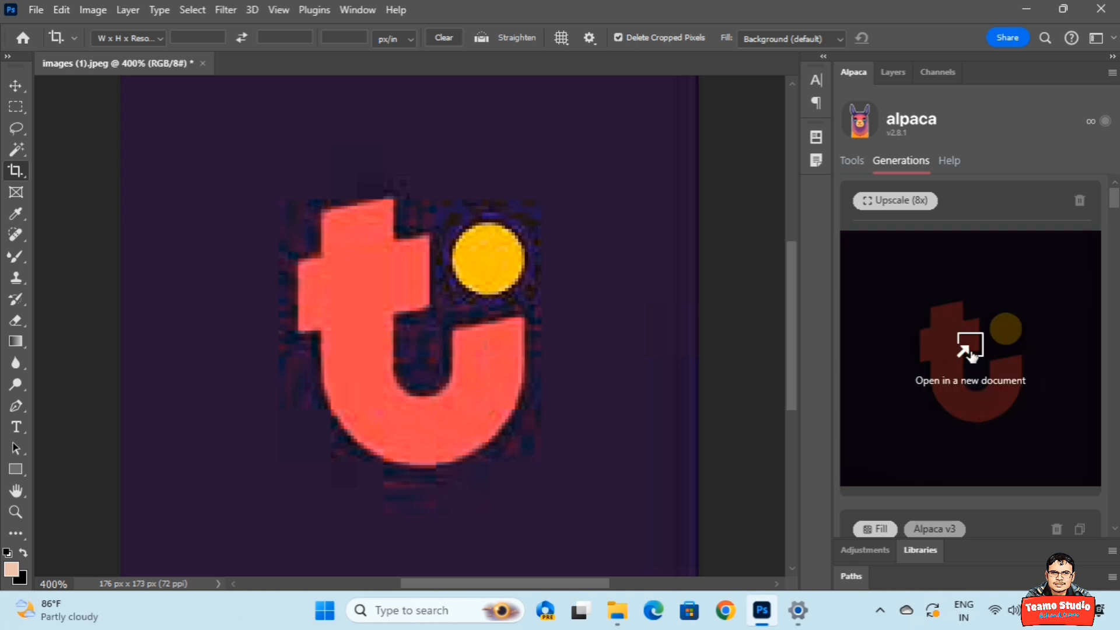
Open the upscaled logo as a new document and compare it with the original.
{"action": "left_click", "coordinate": [970, 350]}
{"action": "key", "text": "v"}
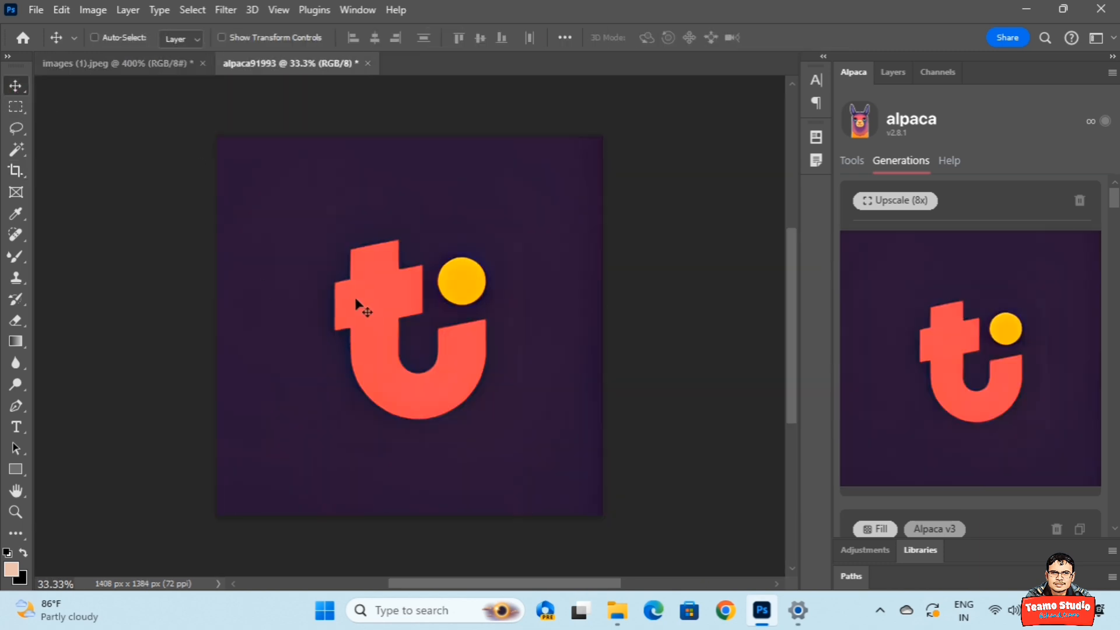
{"action": "key", "text": "ctrl+plus"}
{"action": "key", "text": "ctrl+plus"}
{"action": "key", "text": "ctrl+plus"}
{"action": "key", "text": "ctrl+minus"}
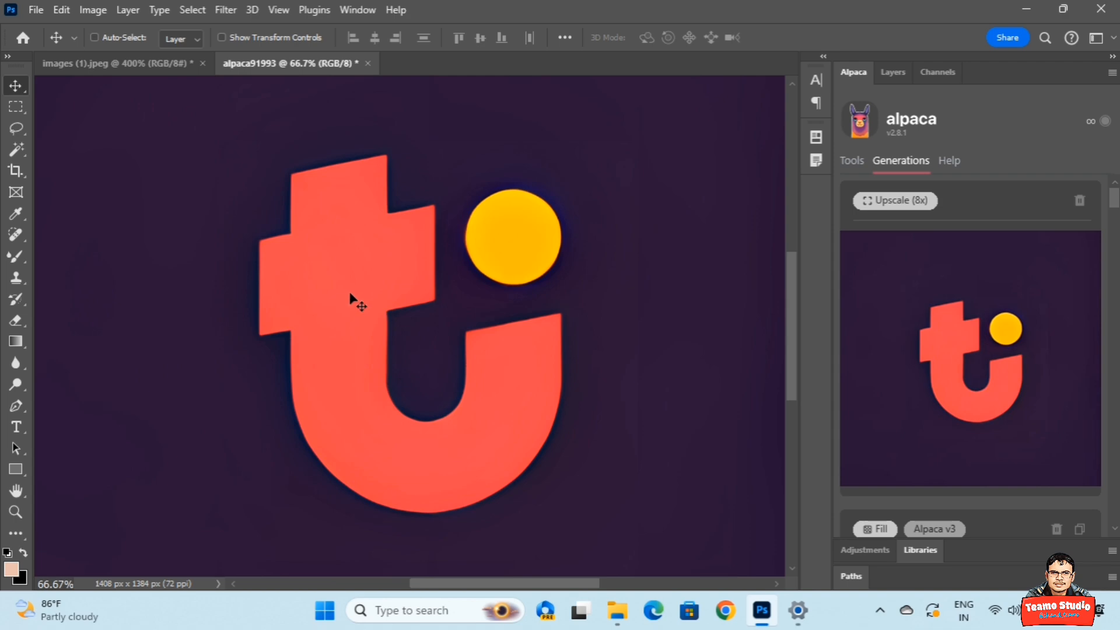
{"action": "left_click", "coordinate": [158, 59]}
{"action": "key", "text": "ctrl+plus"}
{"action": "key", "text": "ctrl+minus"}
{"action": "left_click", "coordinate": [312, 58]}
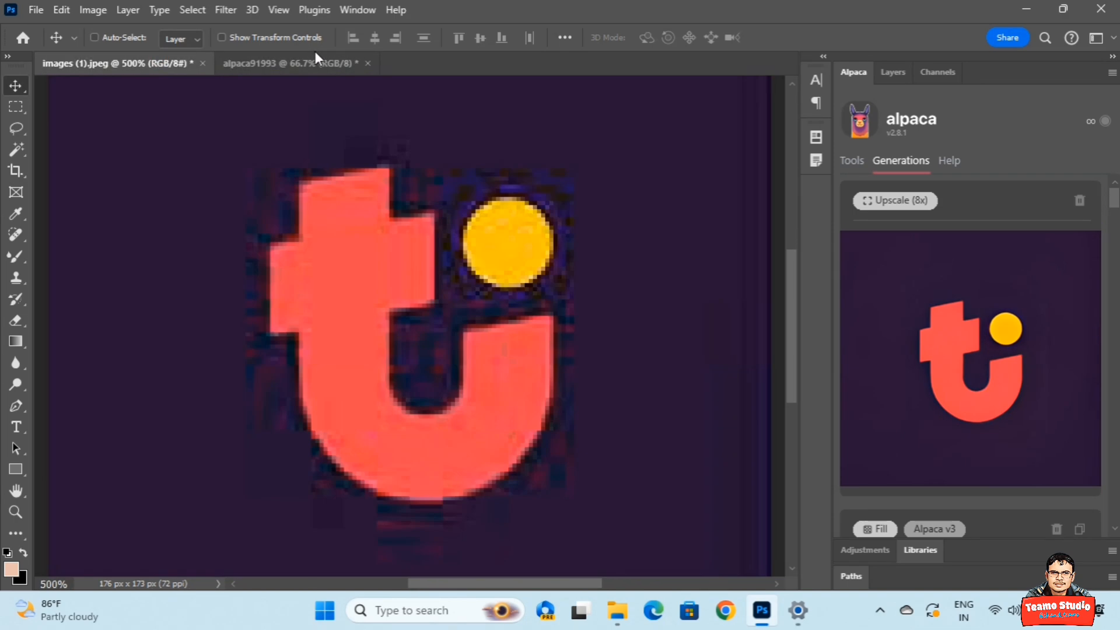
{"action": "key", "text": "ctrl+plus"}
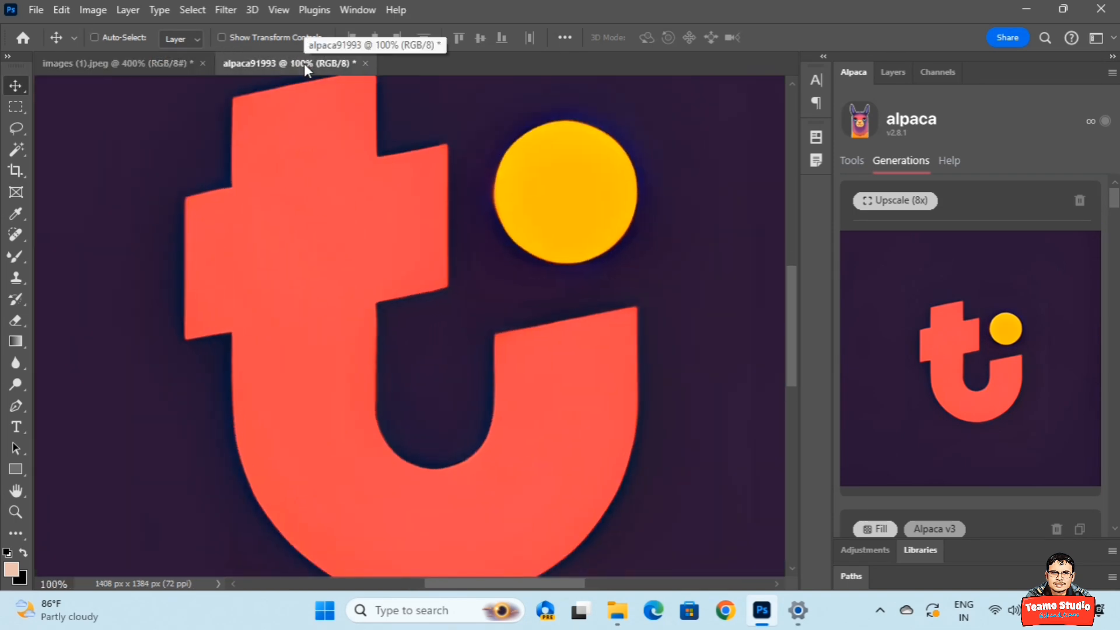
{"action": "key", "text": "ctrl+minus"}
{"action": "key", "text": "ctrl+minus"}
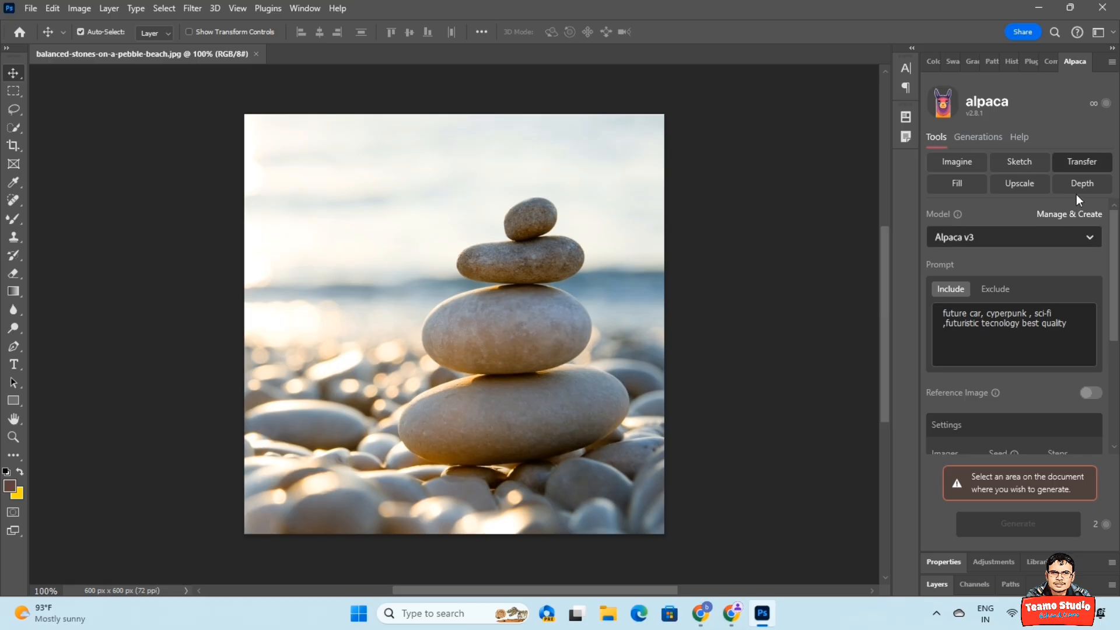
Generate an Alpaca depth map of the entire balanced-stones photo and import it as a layer.
{"action": "left_click", "coordinate": [1080, 185]}
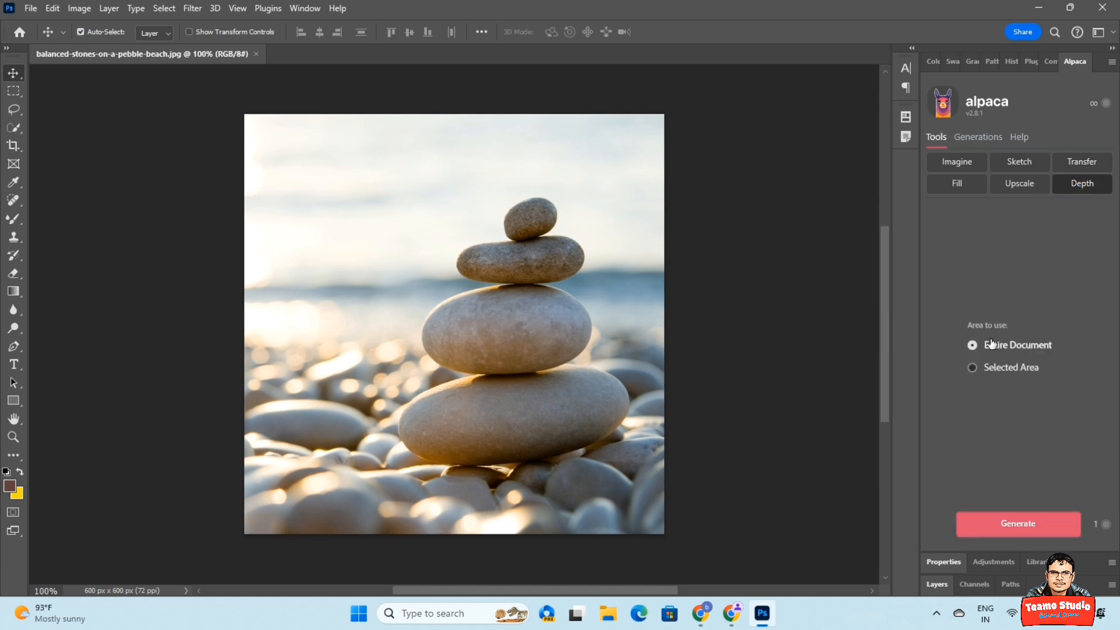
{"action": "left_click", "coordinate": [1017, 527]}
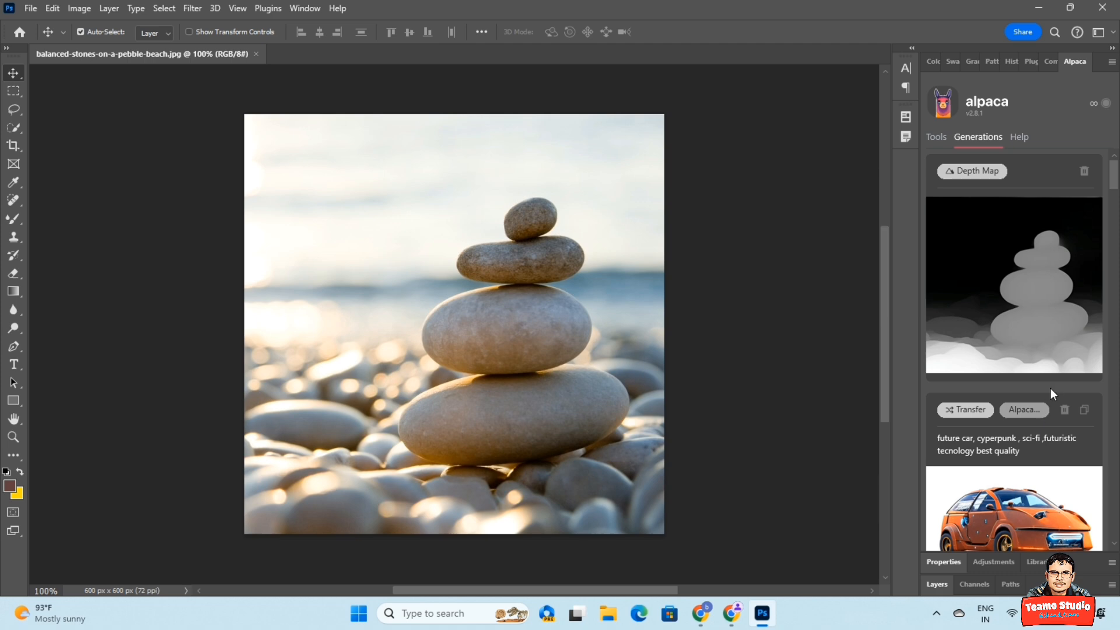
{"action": "mouse_move", "coordinate": [1016, 287]}
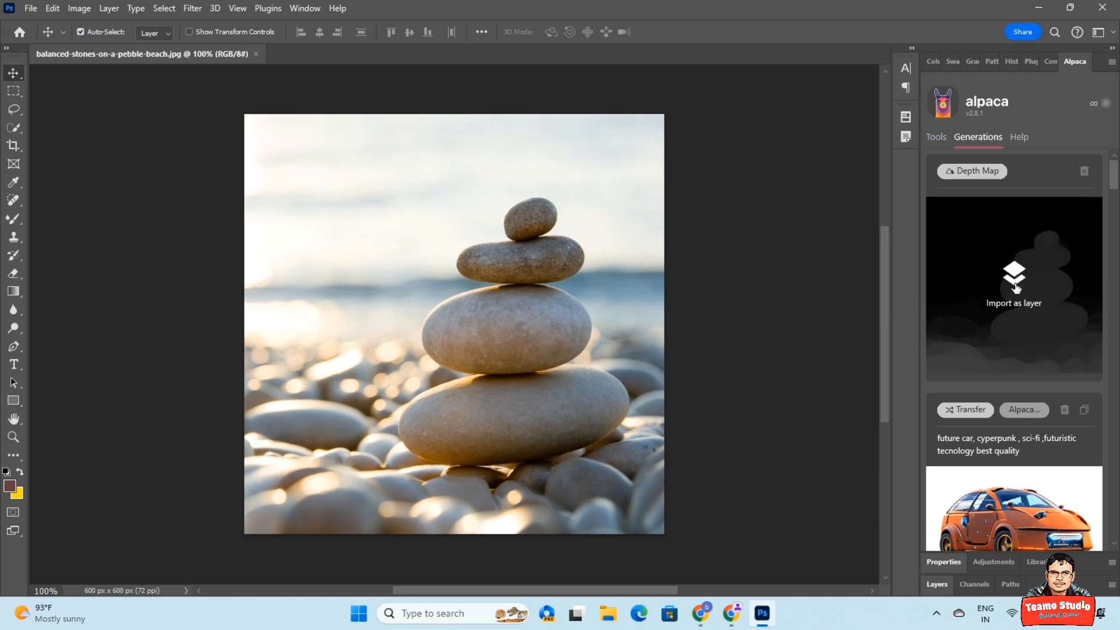
{"action": "left_click", "coordinate": [1017, 286]}
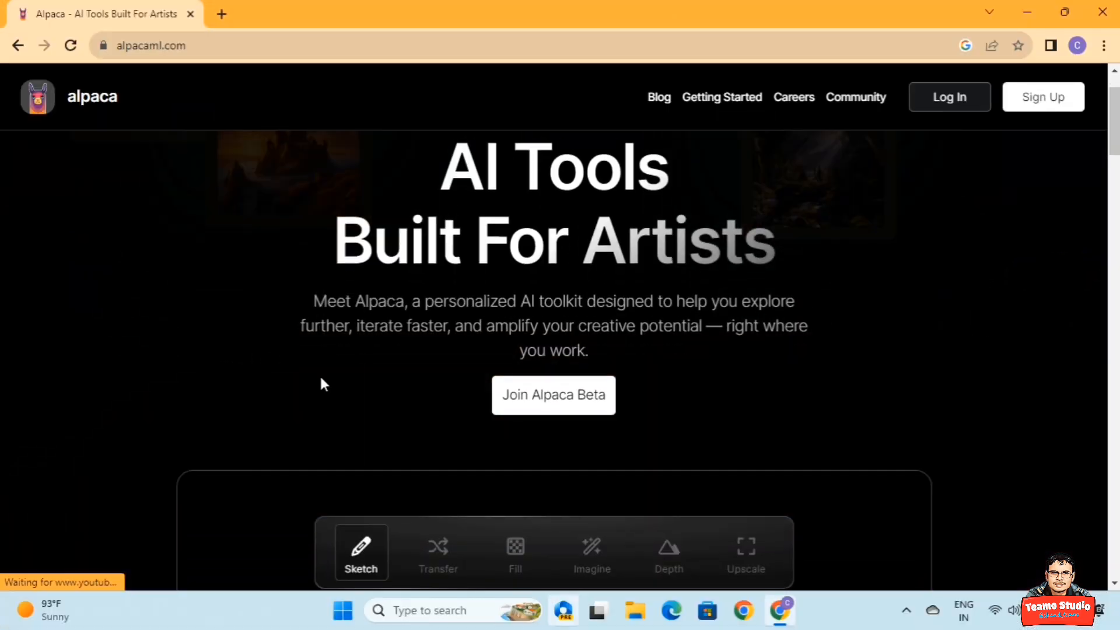
Sign up for the Alpaca beta with an e-mail and password, then open a new tab.
{"action": "left_click", "coordinate": [544, 406]}
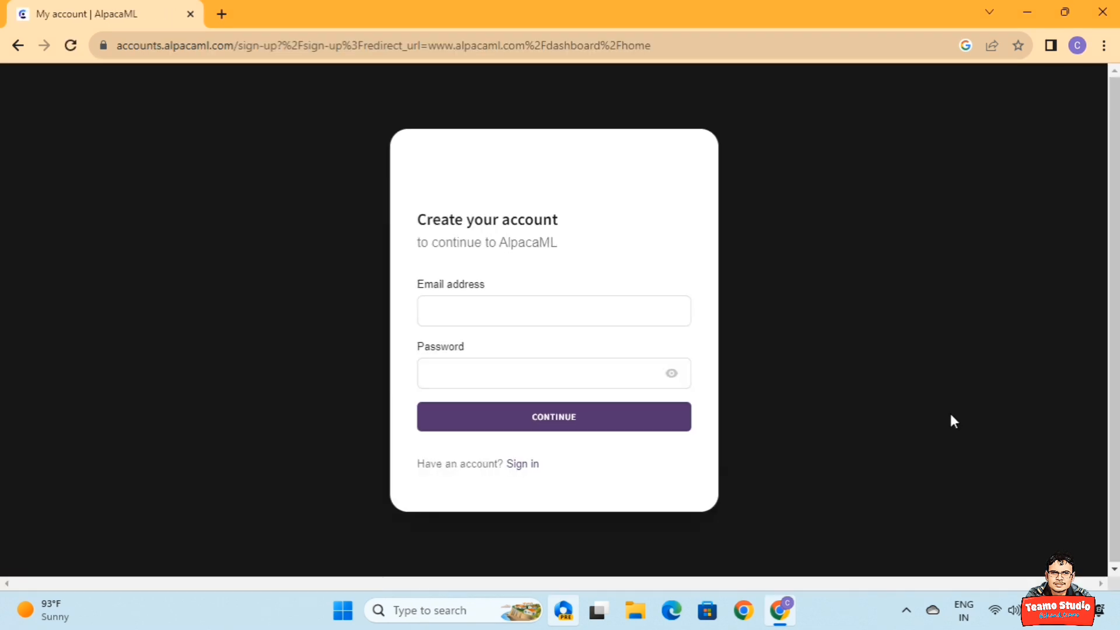
{"action": "left_click", "coordinate": [495, 328]}
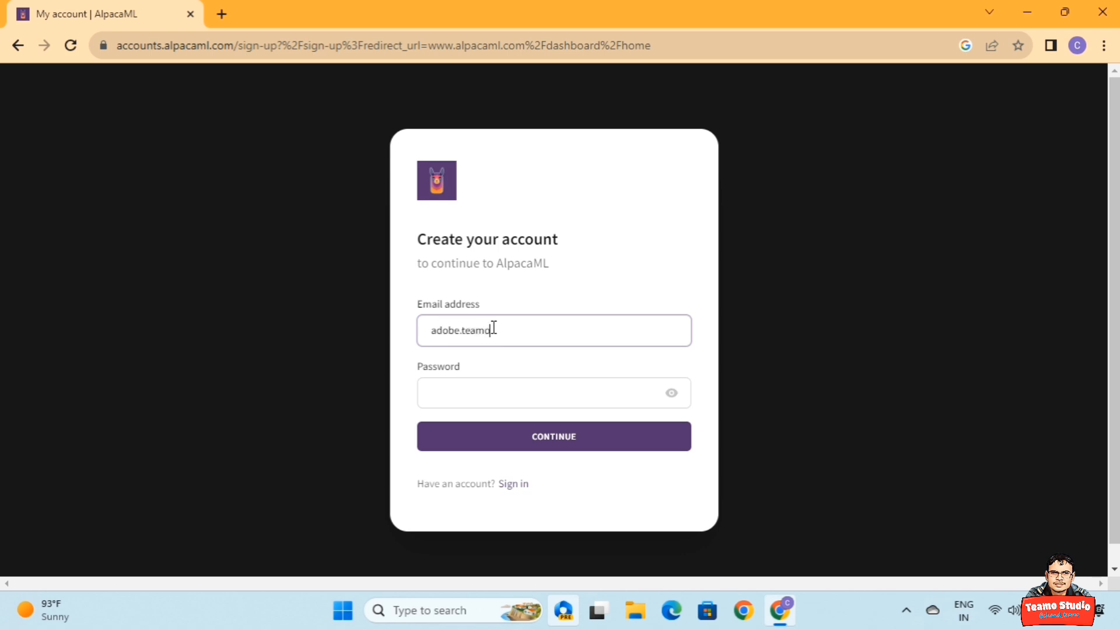
{"action": "left_click", "coordinate": [478, 395]}
{"action": "type", "text": "•••••••••"}
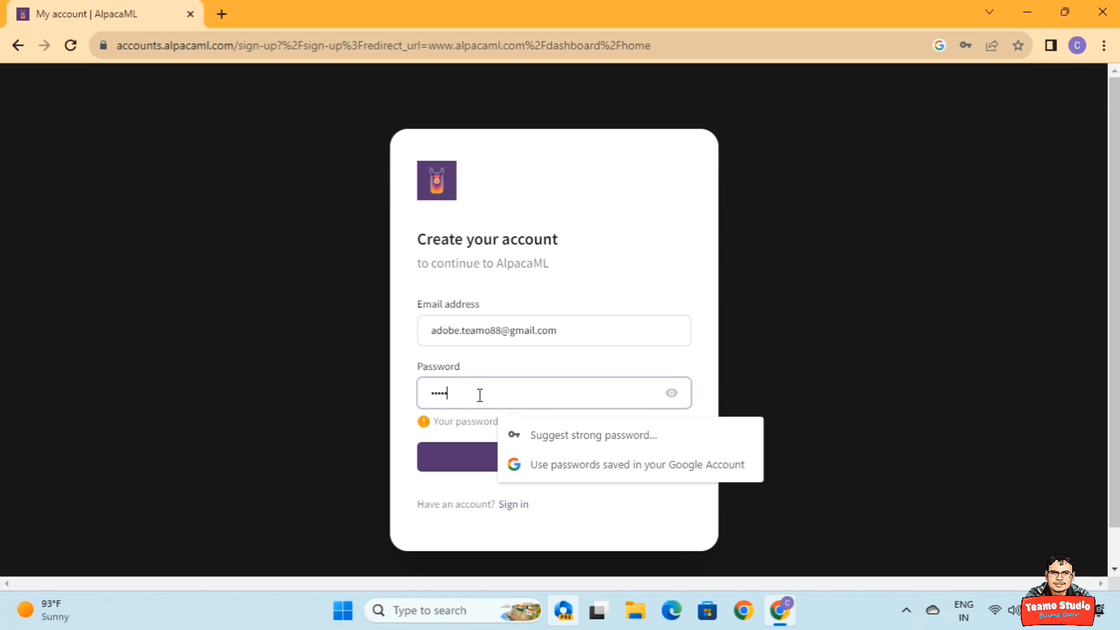
{"action": "left_click", "coordinate": [673, 417]}
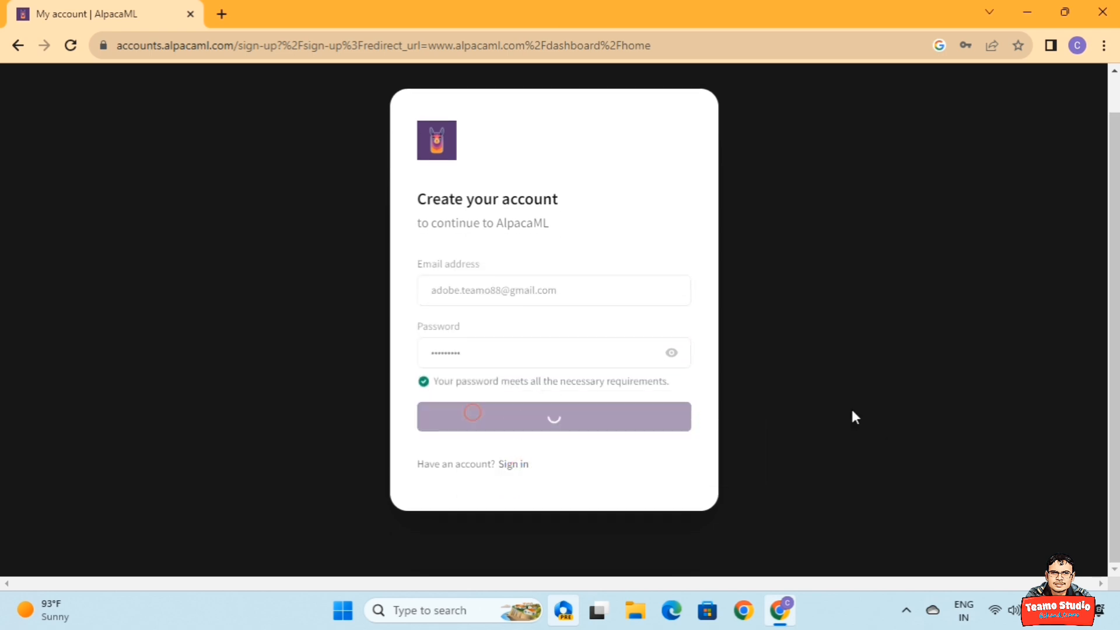
{"action": "left_click", "coordinate": [1019, 72]}
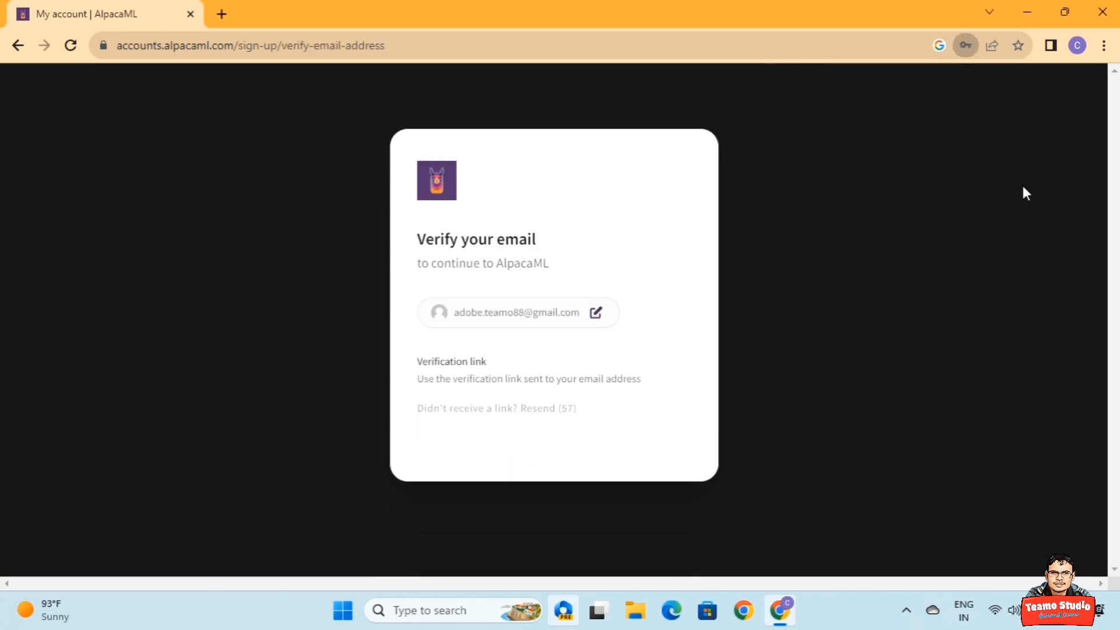
{"action": "left_click", "coordinate": [222, 14]}
Open AlpacaML's 'Your sign in link' email in Gmail and follow its Sign in link.
{"action": "left_click", "coordinate": [926, 88]}
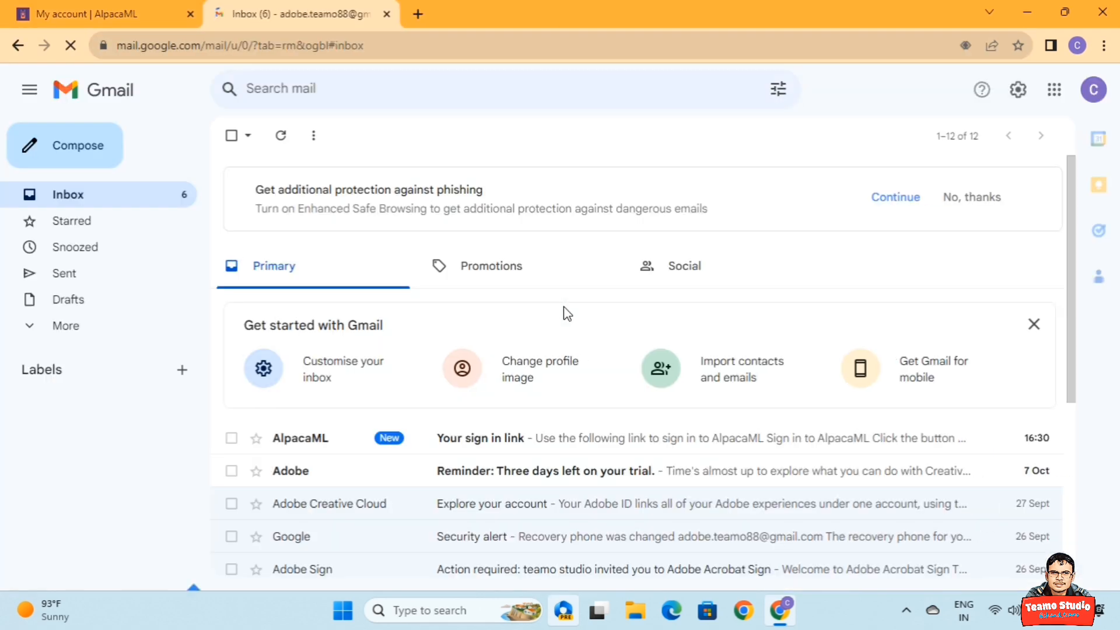
{"action": "left_click", "coordinate": [389, 438]}
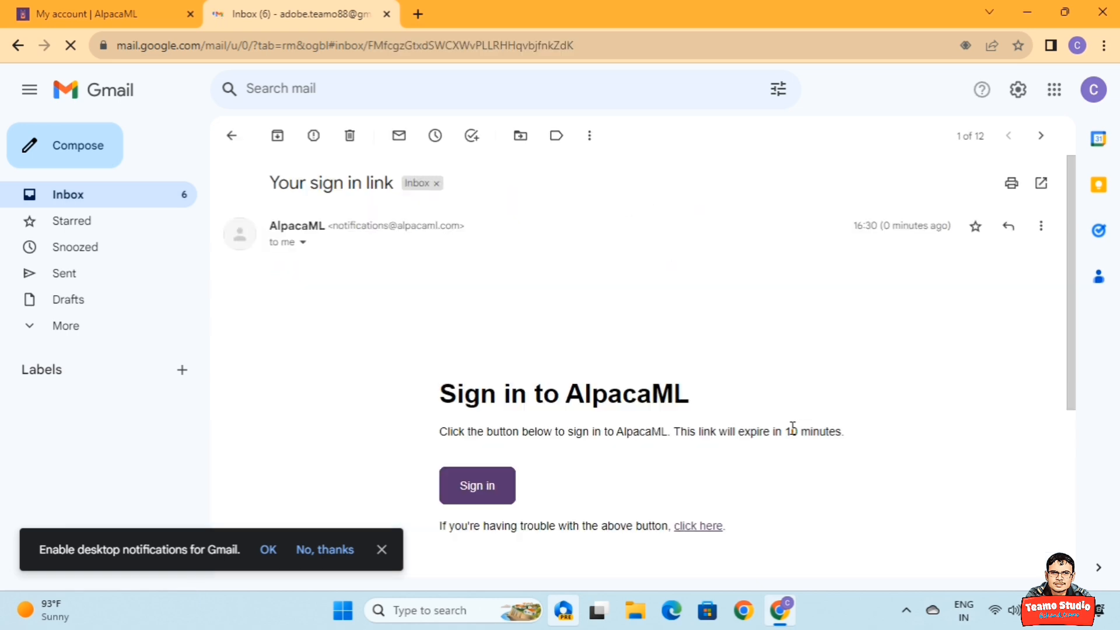
{"action": "scroll", "coordinate": [663, 425], "scroll_direction": "down", "scroll_amount": 4}
{"action": "left_click", "coordinate": [512, 493]}
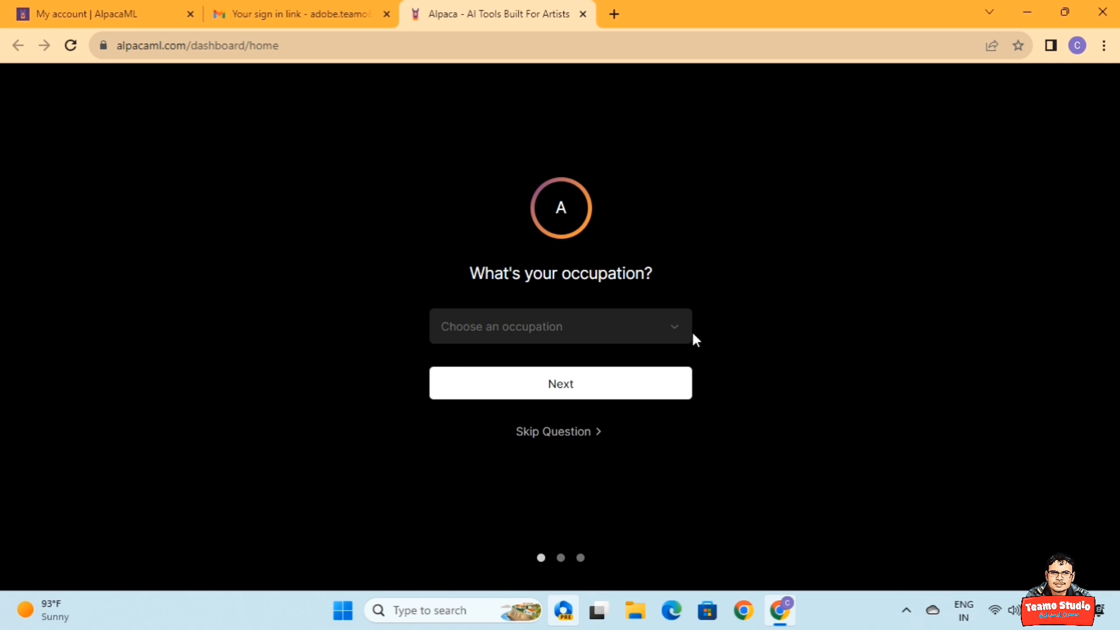
Choose Concept Artist as occupation, answer No to AI tools, and accept the free Public Beta plan.
{"action": "left_click", "coordinate": [671, 327]}
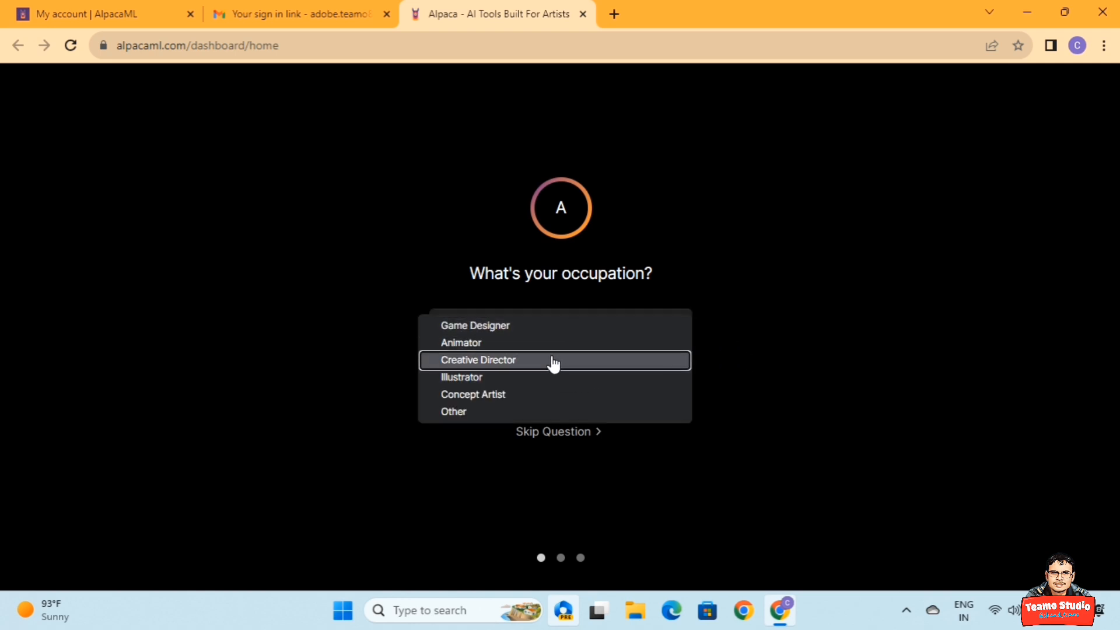
{"action": "left_click", "coordinate": [557, 395]}
{"action": "left_click", "coordinate": [577, 385]}
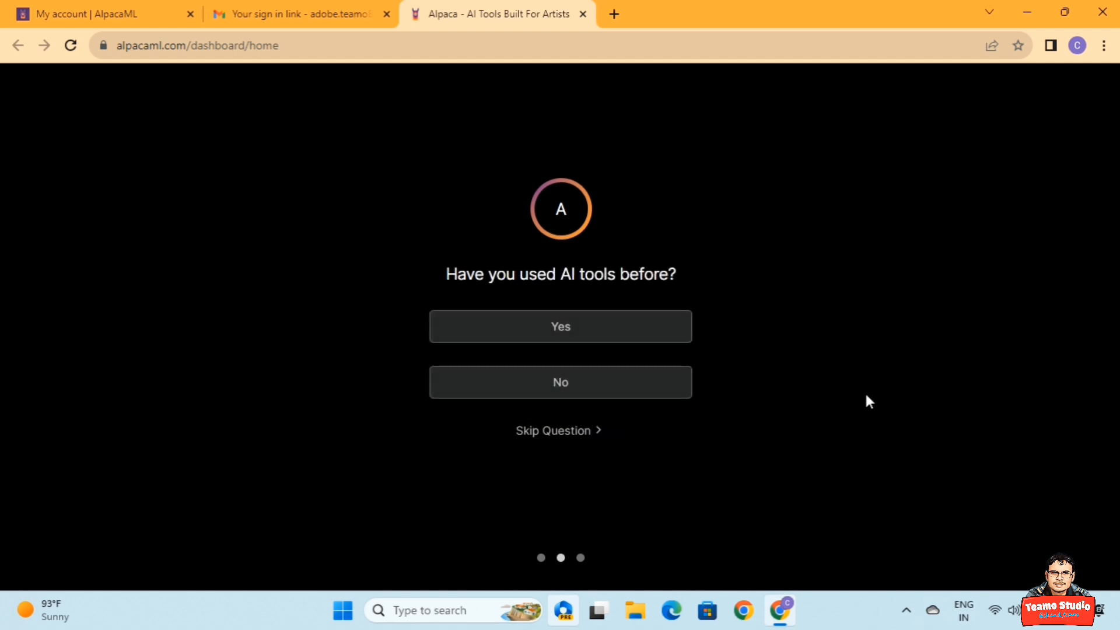
{"action": "left_click", "coordinate": [615, 394]}
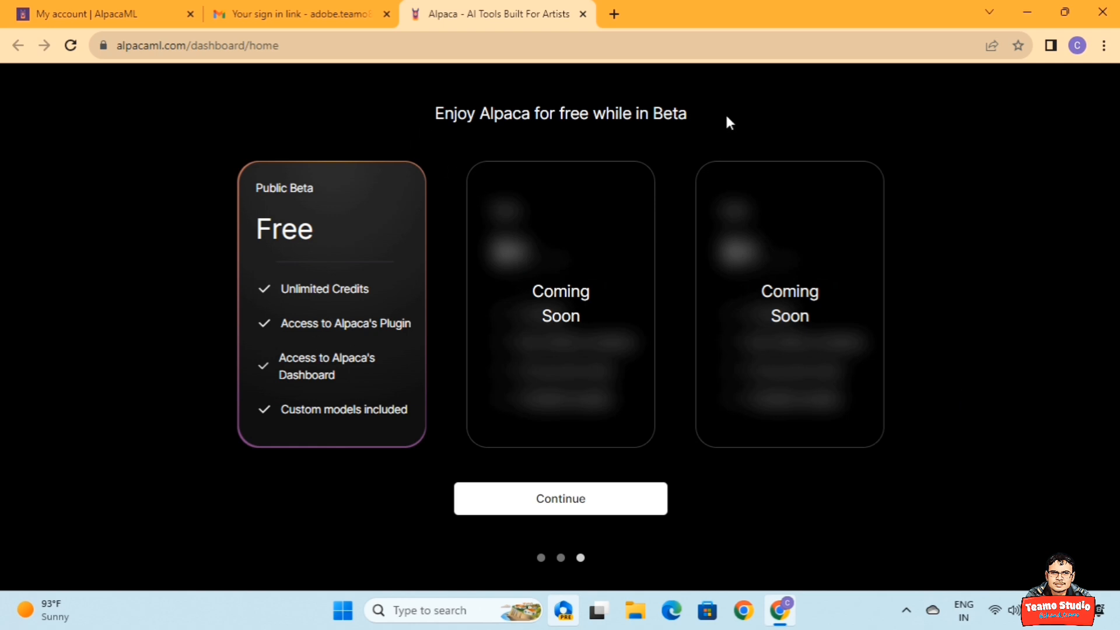
{"action": "left_click_drag", "start_coordinate": [416, 118], "coordinate": [749, 121]}
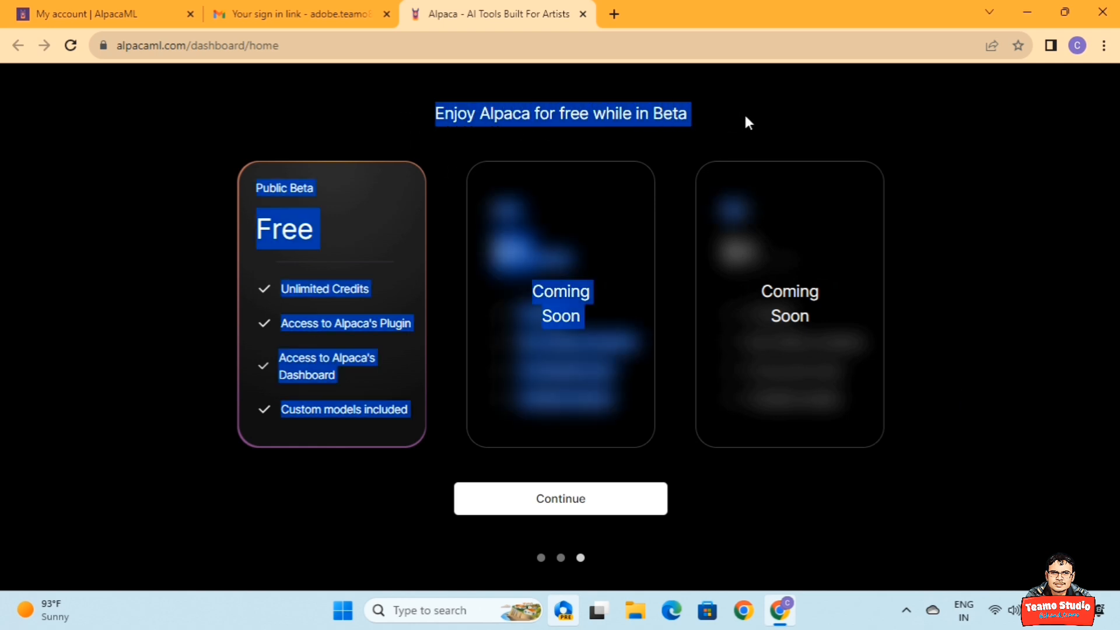
{"action": "left_click", "coordinate": [530, 125]}
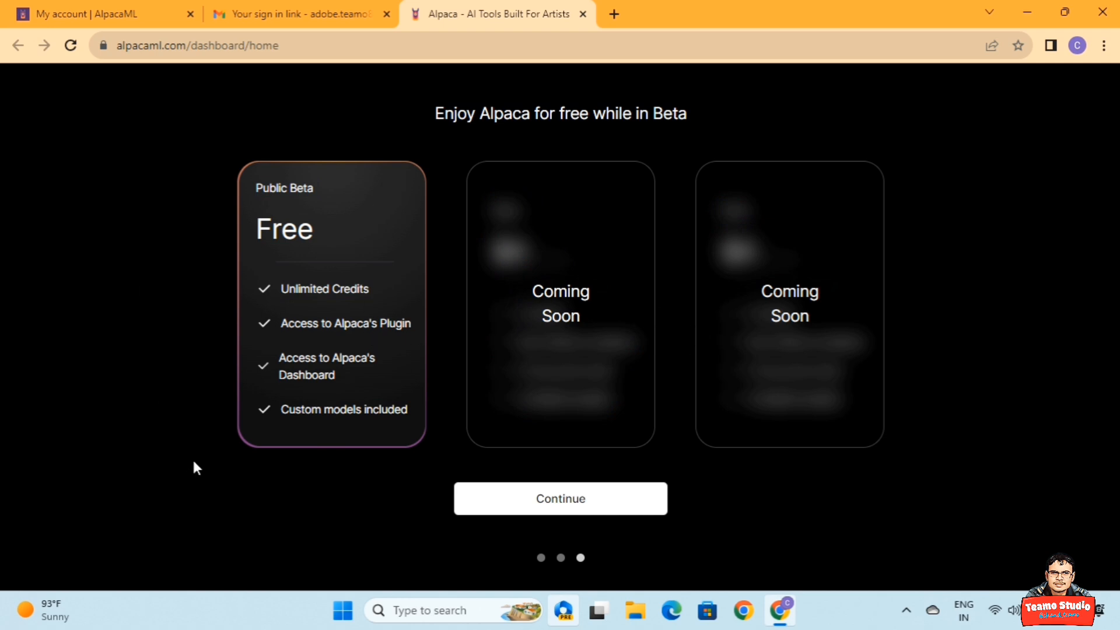
{"action": "left_click", "coordinate": [555, 499]}
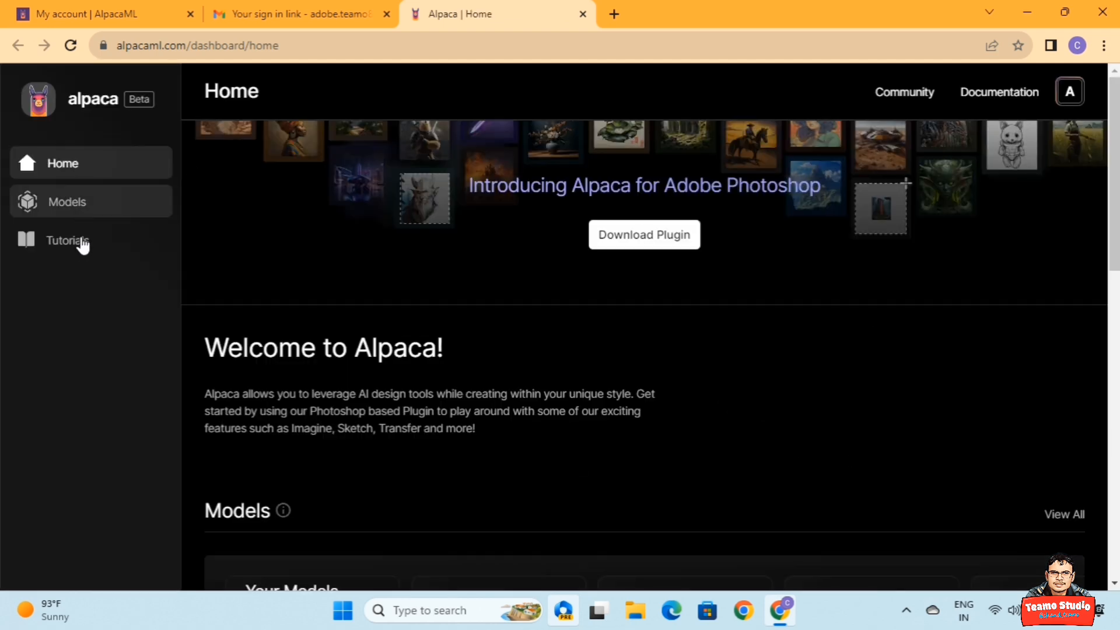
Open the Photoshop plugin download guide and choose the browser download option.
{"action": "left_click", "coordinate": [653, 243]}
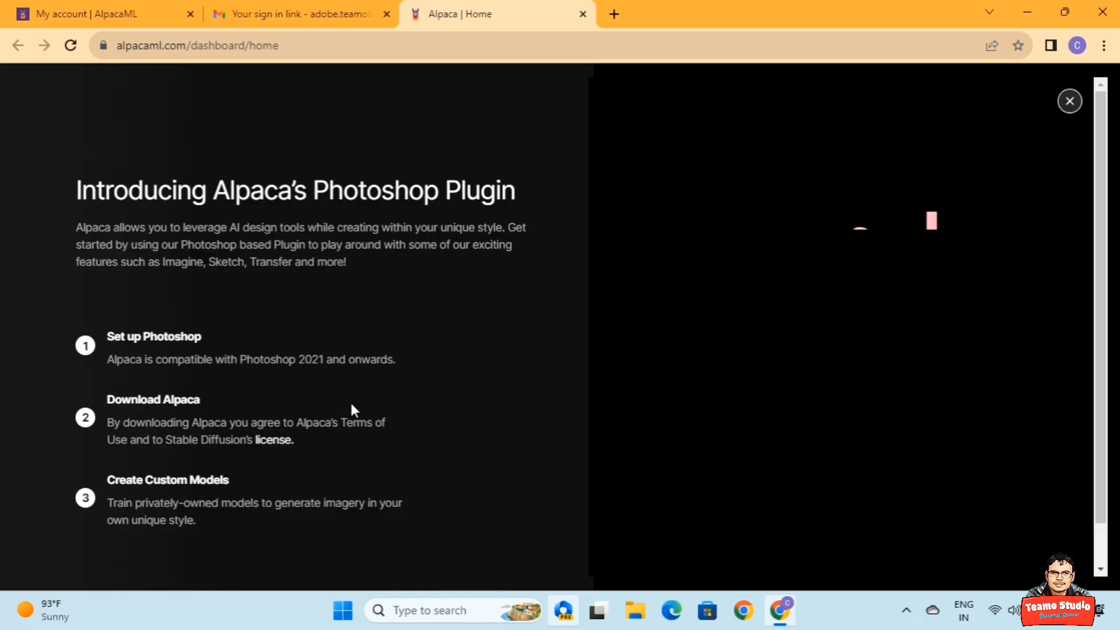
{"action": "scroll", "coordinate": [360, 396], "scroll_direction": "down", "scroll_amount": 1}
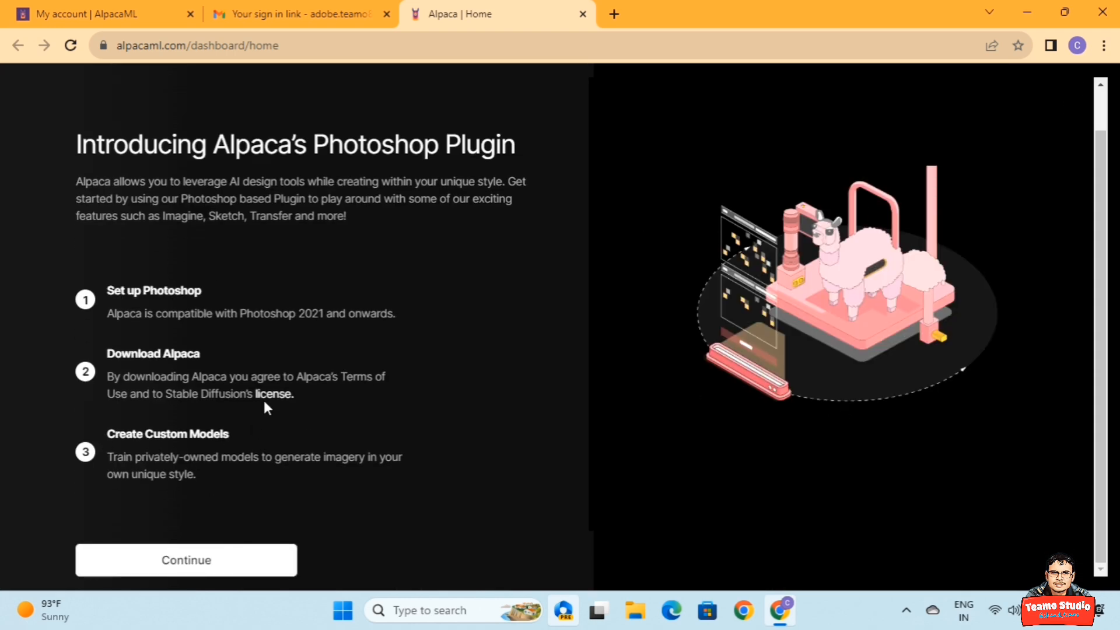
{"action": "left_click_drag", "start_coordinate": [253, 313], "coordinate": [409, 320]}
{"action": "left_click", "coordinate": [243, 565]}
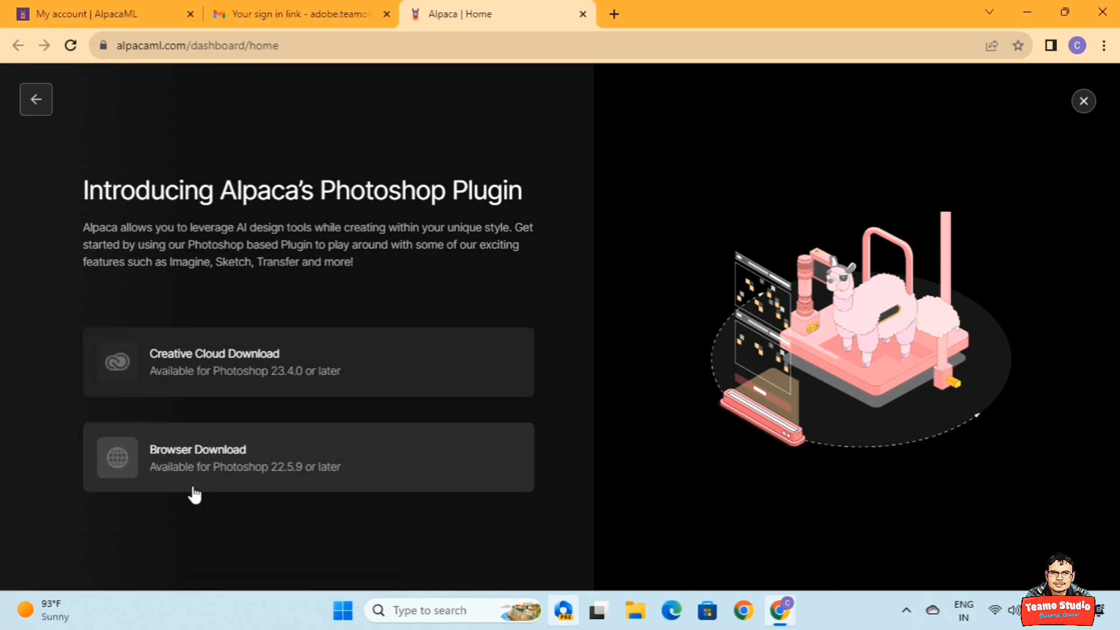
{"action": "left_click", "coordinate": [207, 457]}
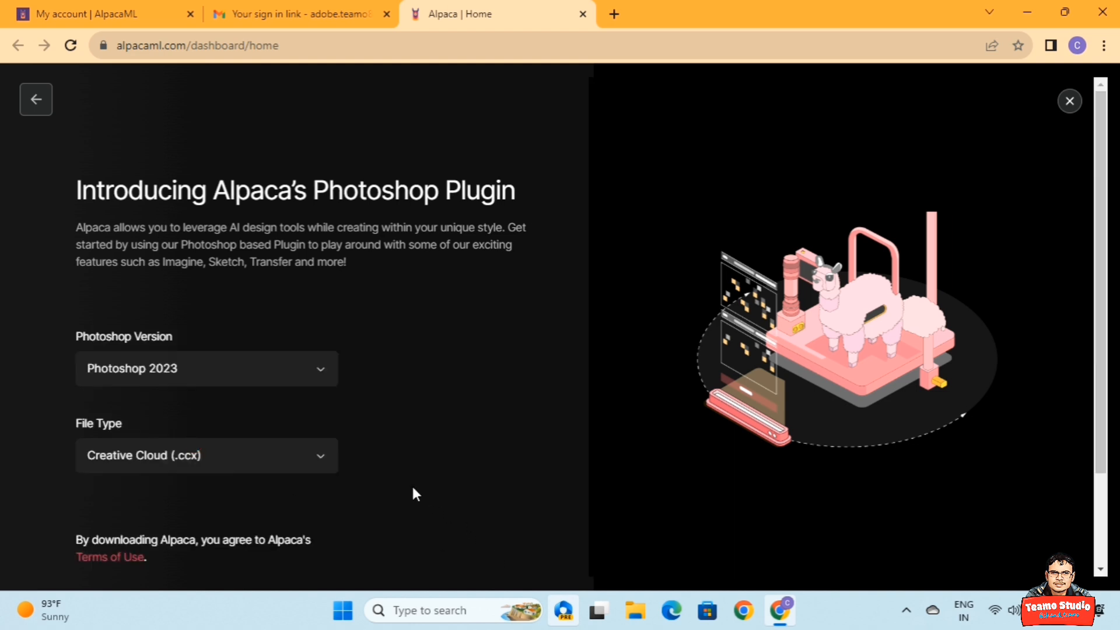
Download the Photoshop 2023 Creative Cloud (.ccx) plugin and show it in its folder.
{"action": "left_click", "coordinate": [243, 375]}
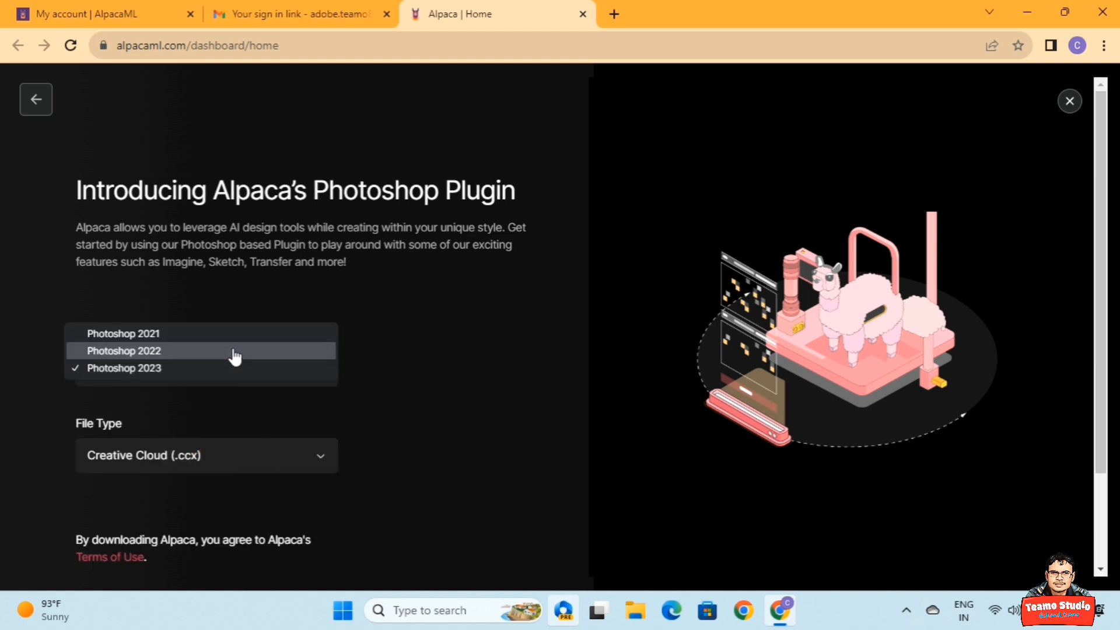
{"action": "left_click", "coordinate": [230, 368]}
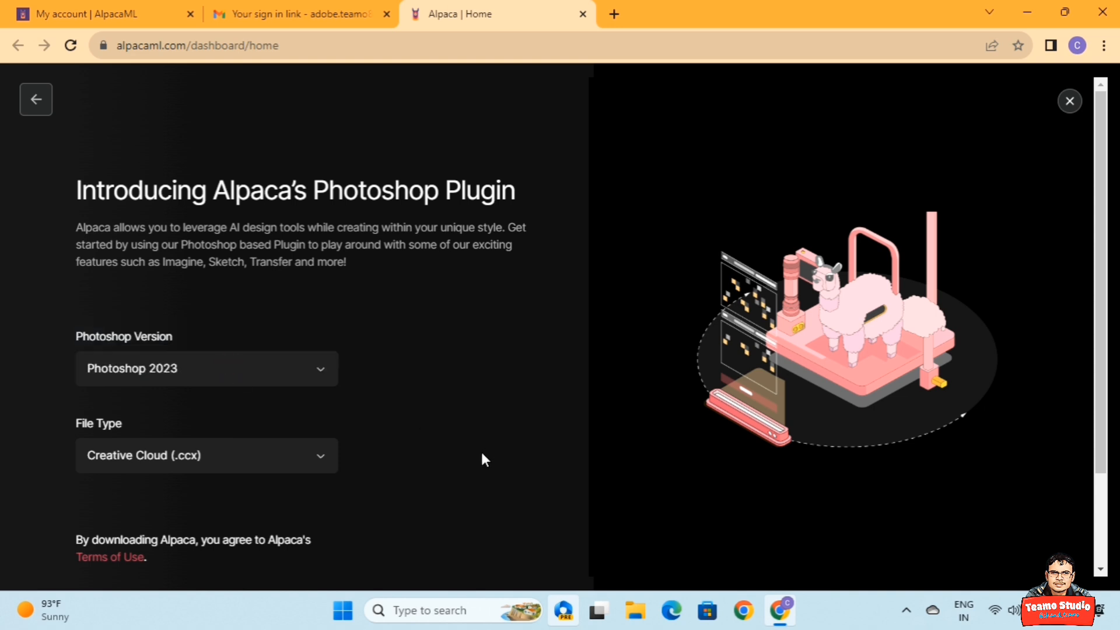
{"action": "scroll", "coordinate": [467, 492], "scroll_direction": "down", "scroll_amount": 2}
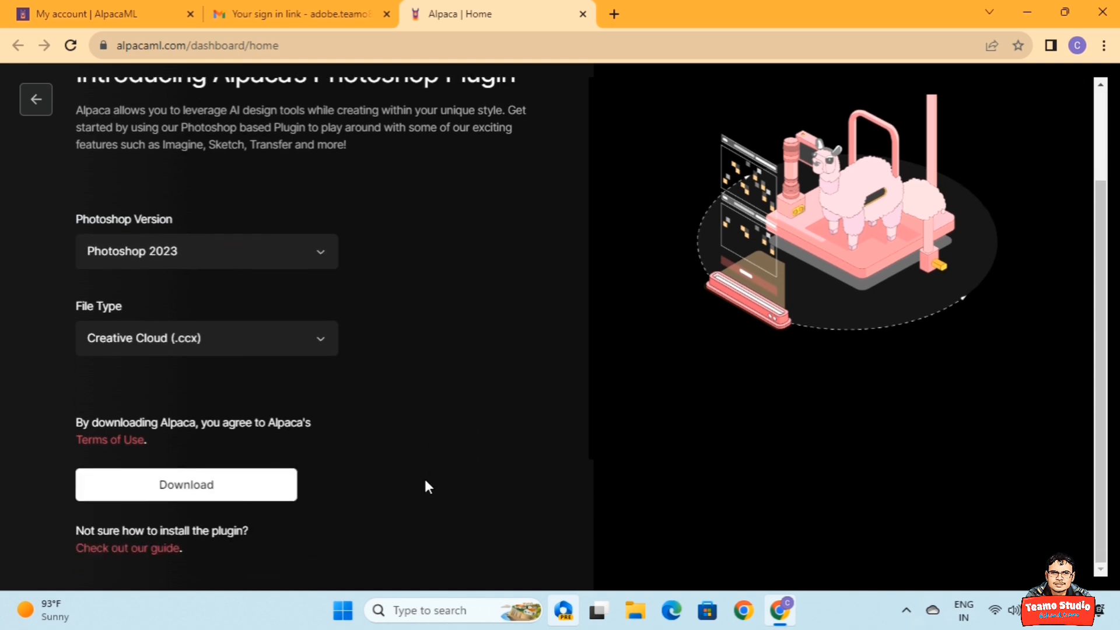
{"action": "left_click", "coordinate": [224, 353]}
{"action": "left_click", "coordinate": [435, 319]}
{"action": "left_click", "coordinate": [236, 491]}
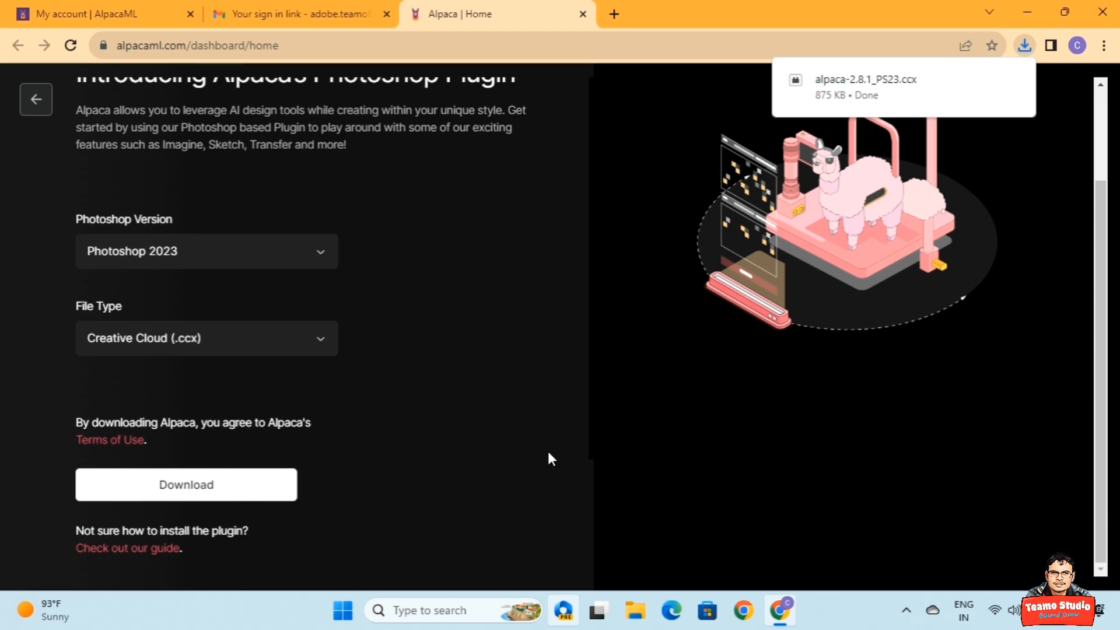
{"action": "left_click", "coordinate": [1025, 47]}
{"action": "left_click", "coordinate": [986, 113]}
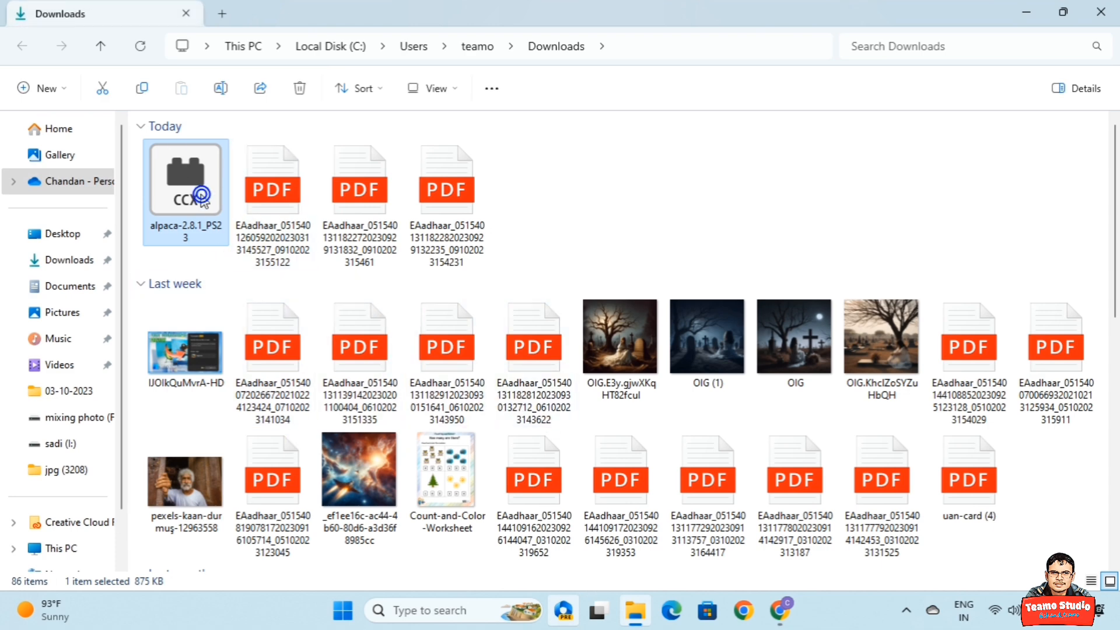
Install the downloaded Alpaca .ccx plugin, replacing the current version and approving the third-party install.
{"action": "key", "text": "Return"}
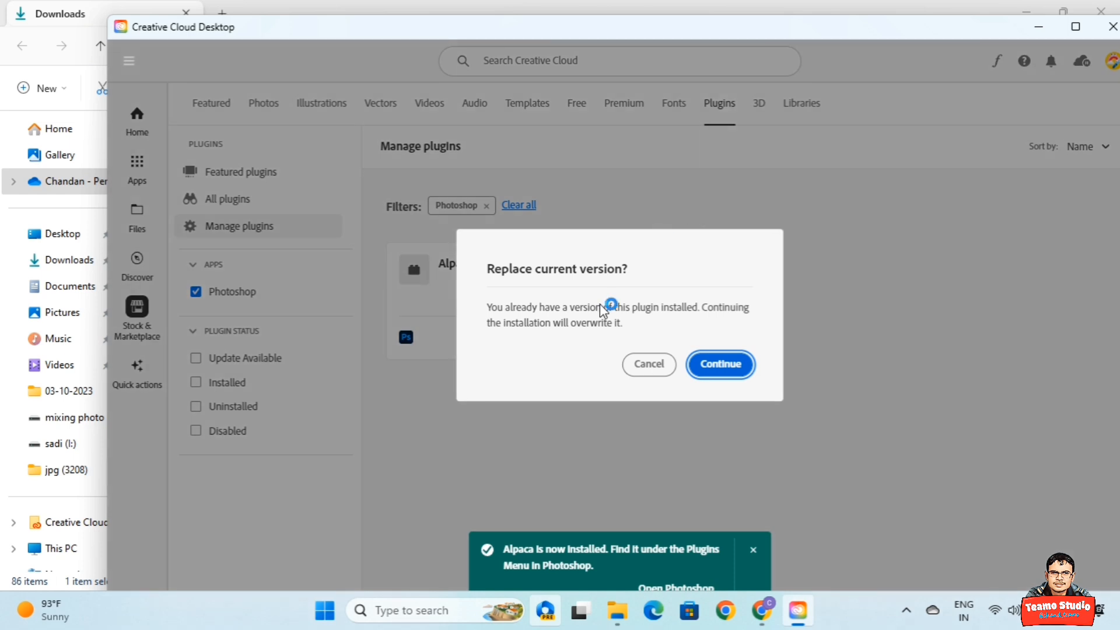
{"action": "left_click", "coordinate": [723, 370]}
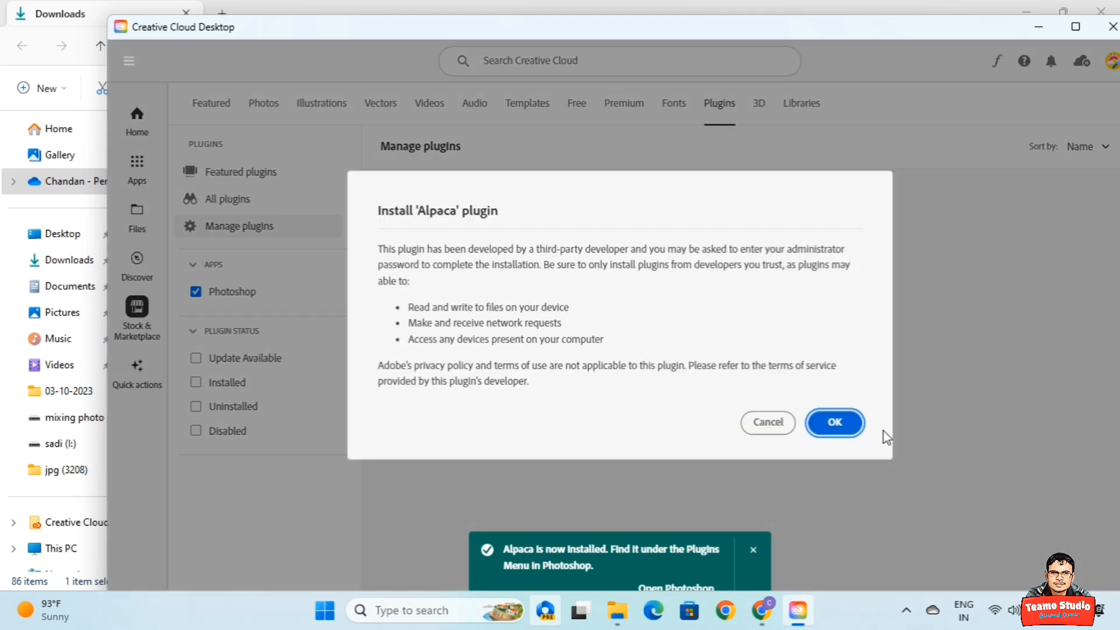
{"action": "left_click", "coordinate": [848, 425]}
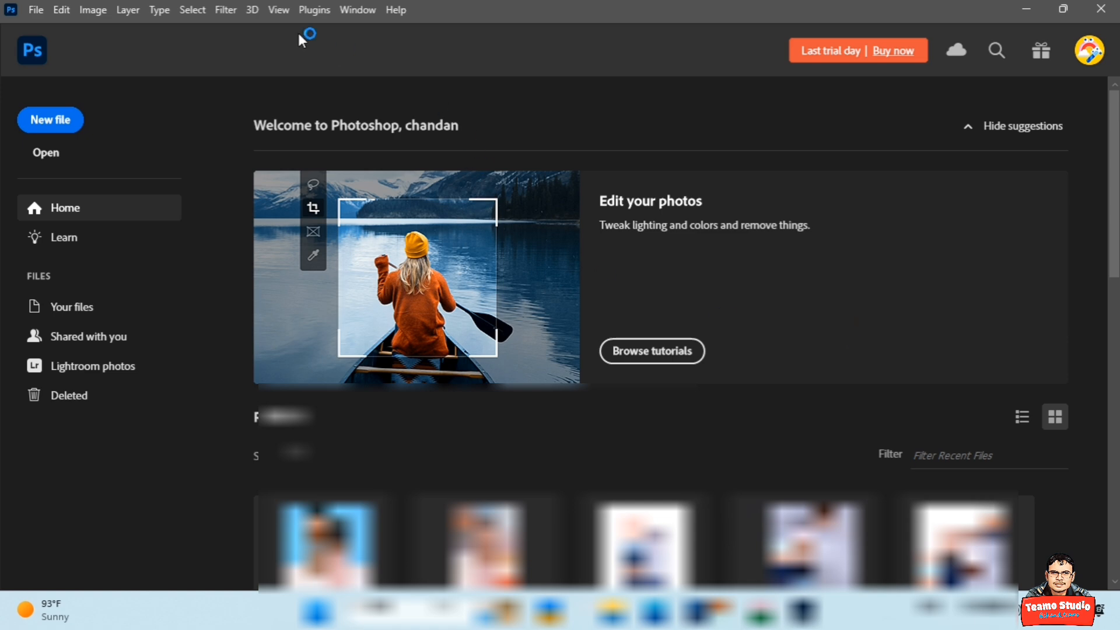
Open the Alpaca panel from the Plugins menu.
{"action": "left_click", "coordinate": [314, 10]}
{"action": "mouse_move", "coordinate": [326, 89]}
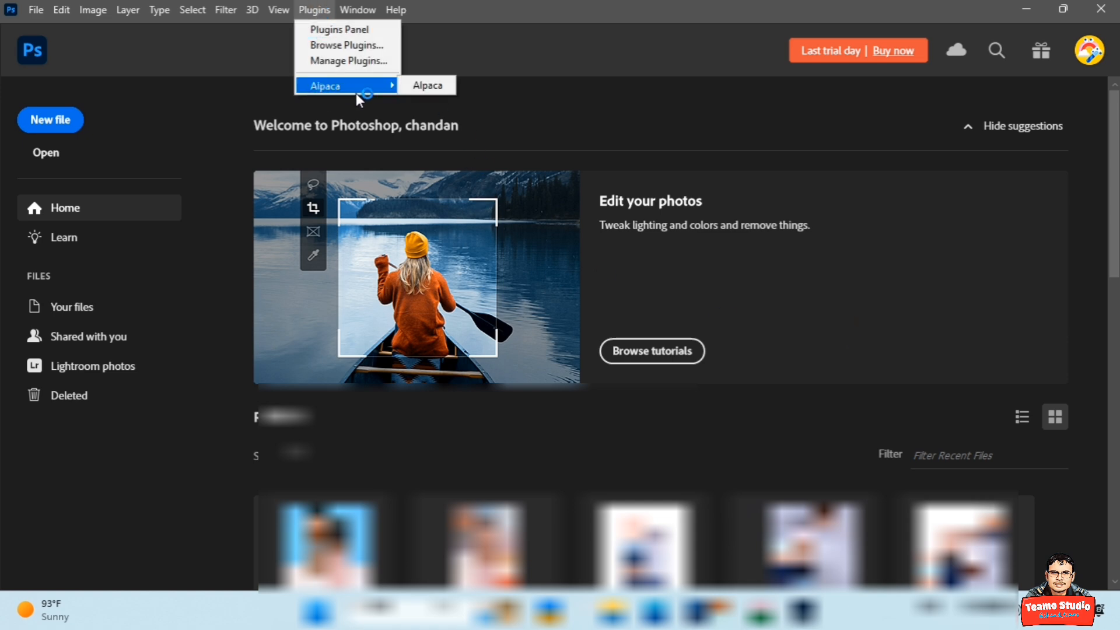
{"action": "left_click", "coordinate": [426, 88]}
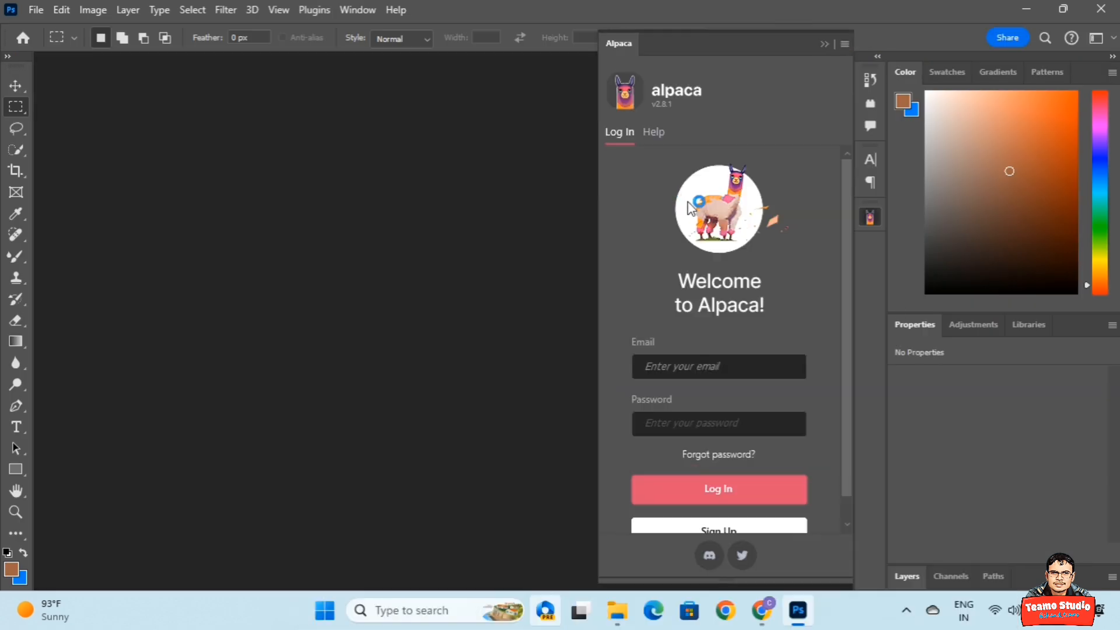
Log in to Alpaca with the account e-mail and password, then select the Prompt box.
{"action": "left_click", "coordinate": [726, 371]}
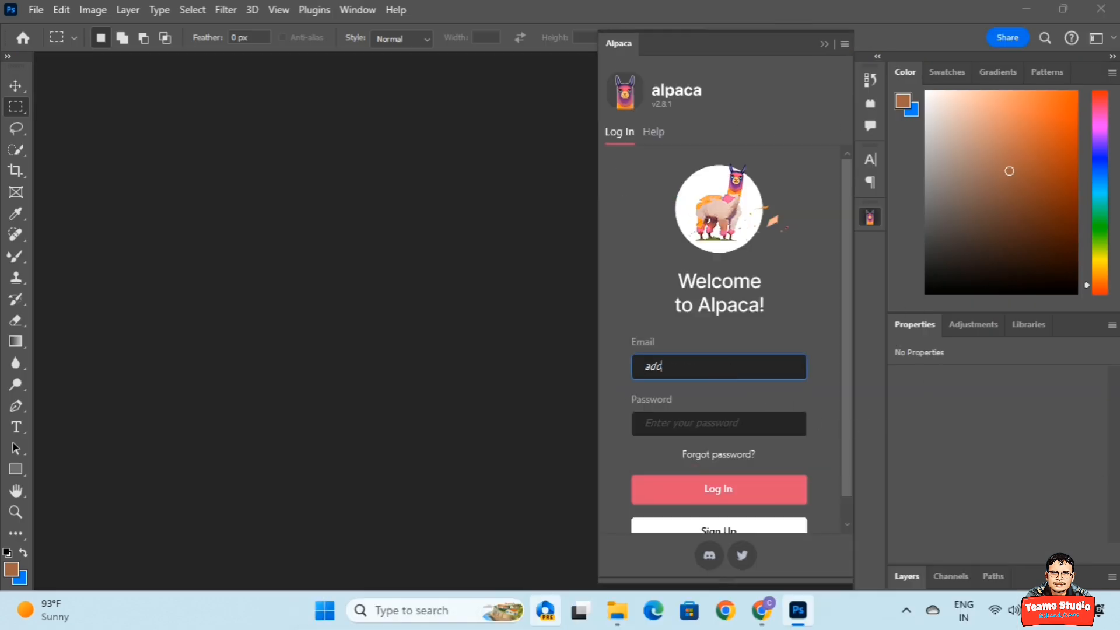
{"action": "left_click", "coordinate": [725, 421]}
{"action": "type", "text": "***********"}
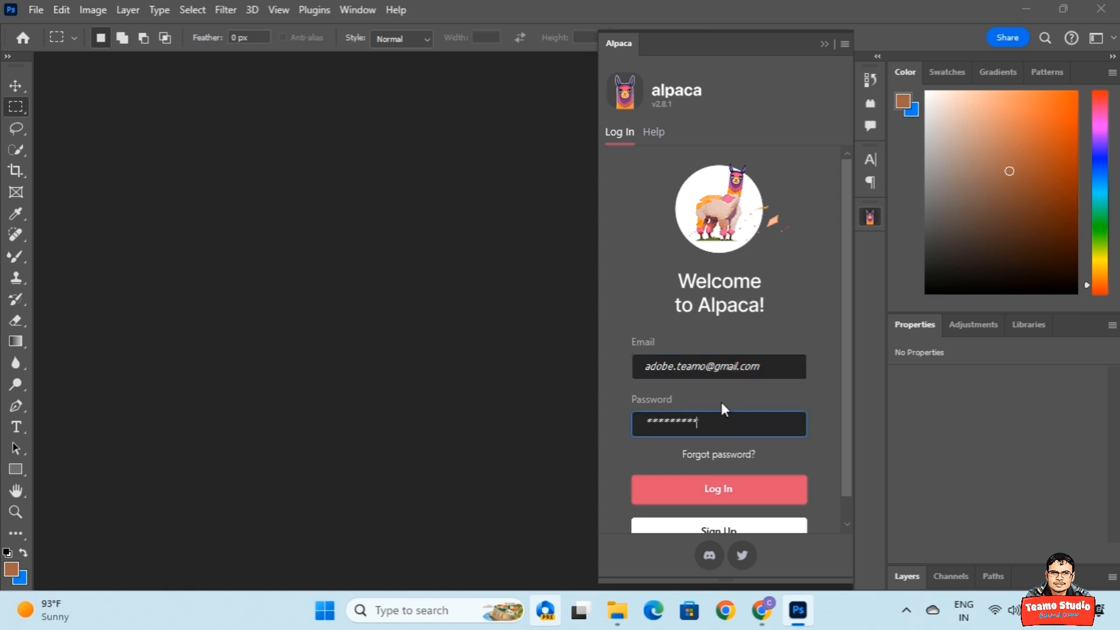
{"action": "key", "text": "Return"}
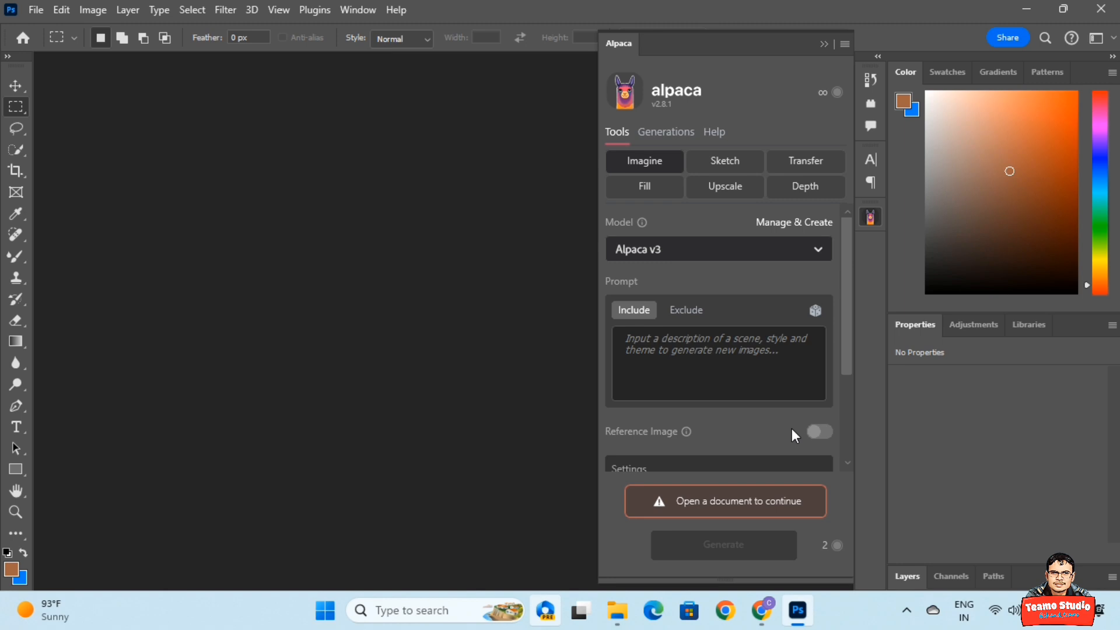
{"action": "left_click", "coordinate": [791, 366]}
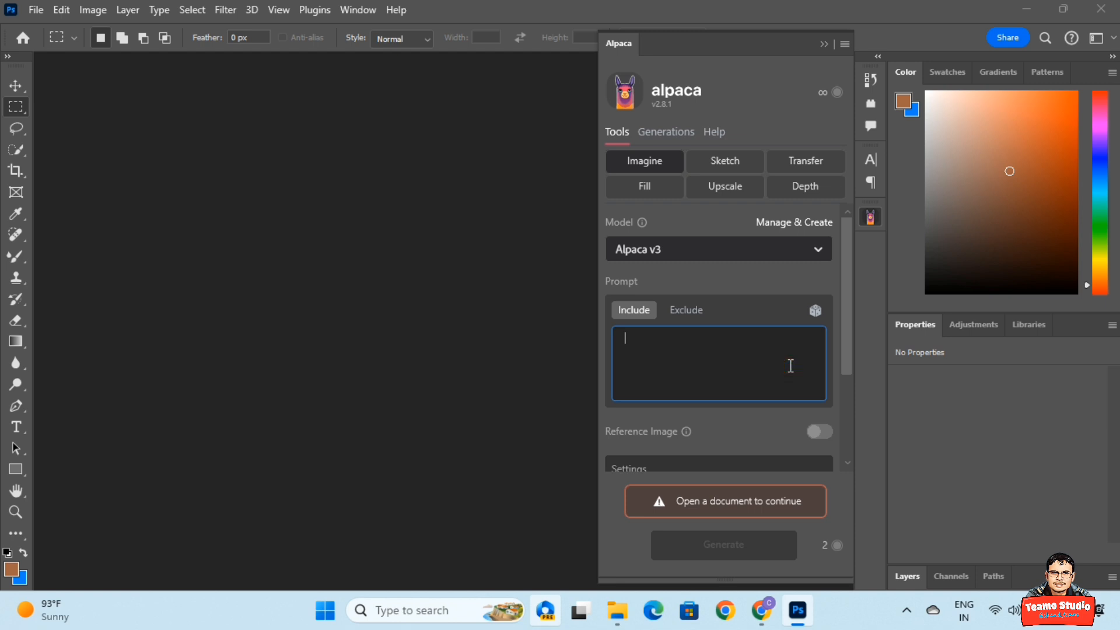